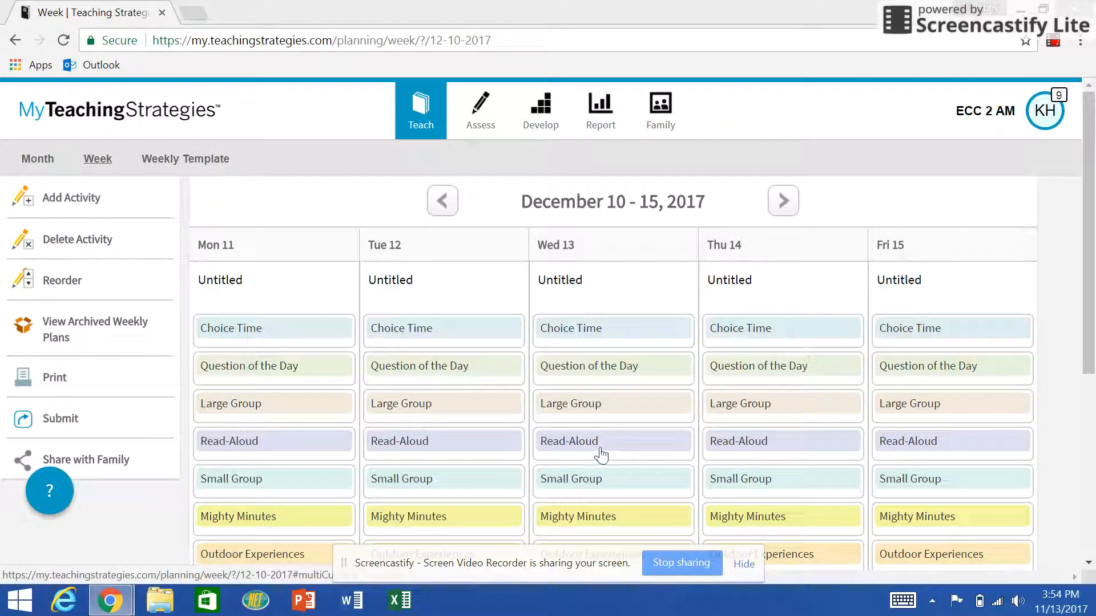
{"action": "scroll", "coordinate": [621, 424], "scroll_direction": "down", "scroll_amount": 1}
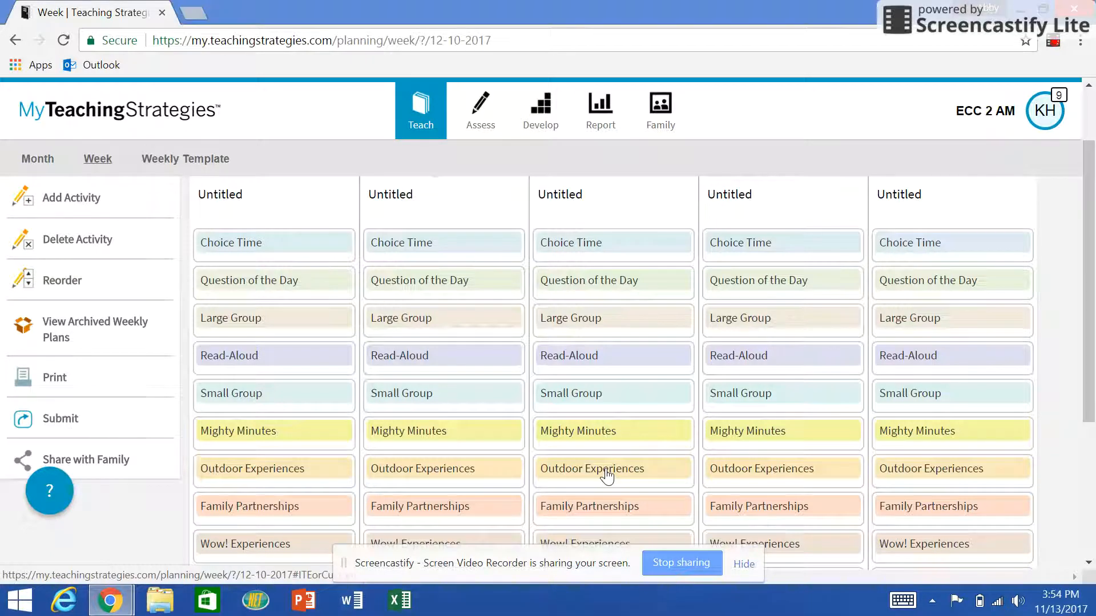
{"action": "left_click", "coordinate": [606, 477]}
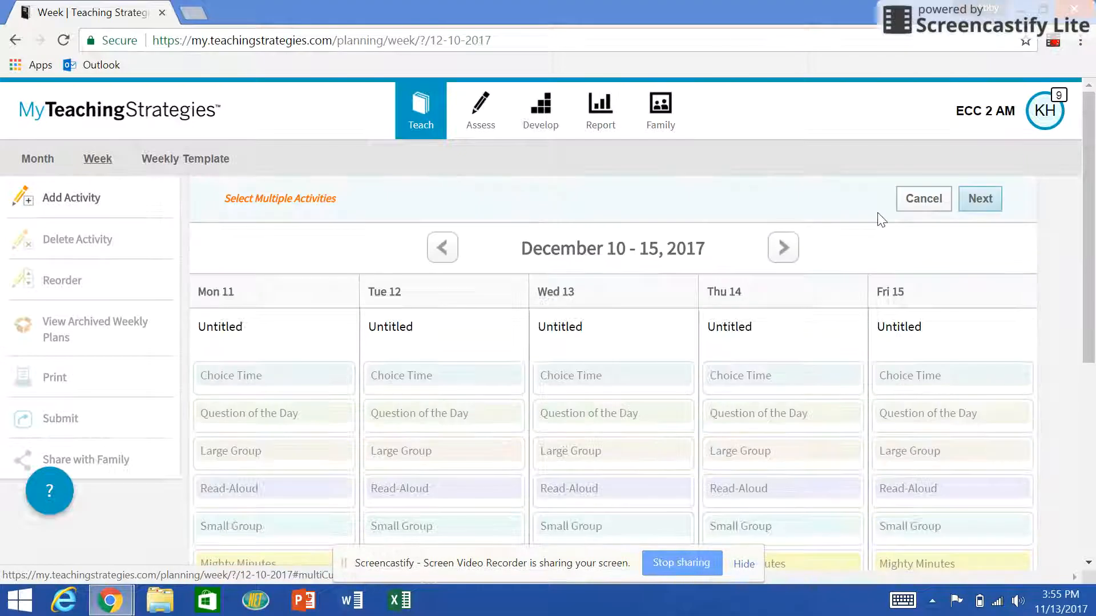
{"action": "left_click", "coordinate": [923, 199]}
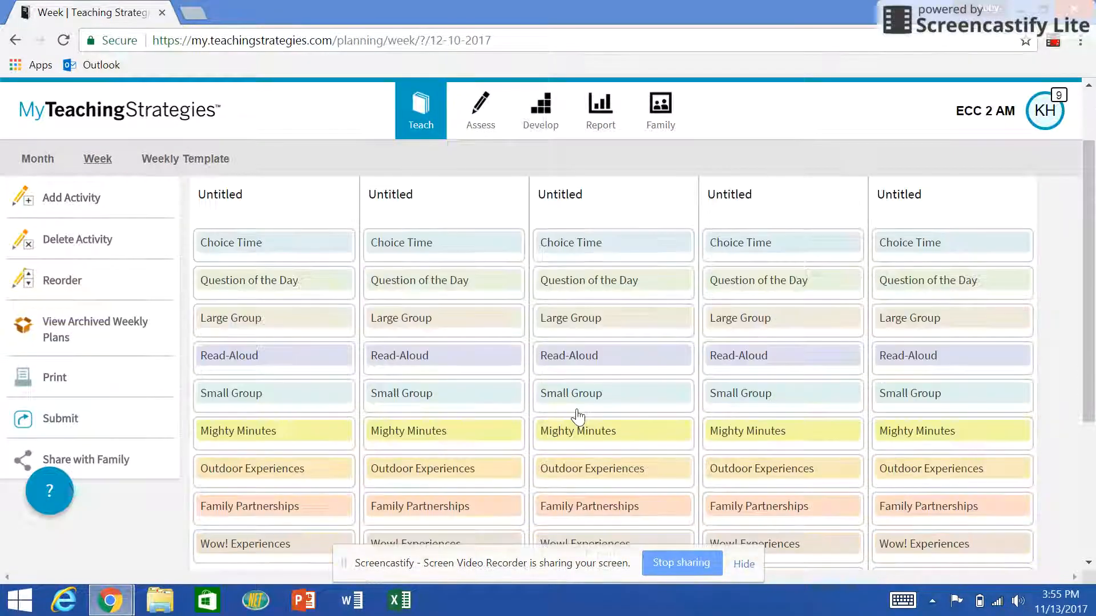
Add an unnamed Mighty Minutes activity to Wednesday 13 in the December 10 - 15, 2017 weekly plan
{"action": "left_click", "coordinate": [596, 437]}
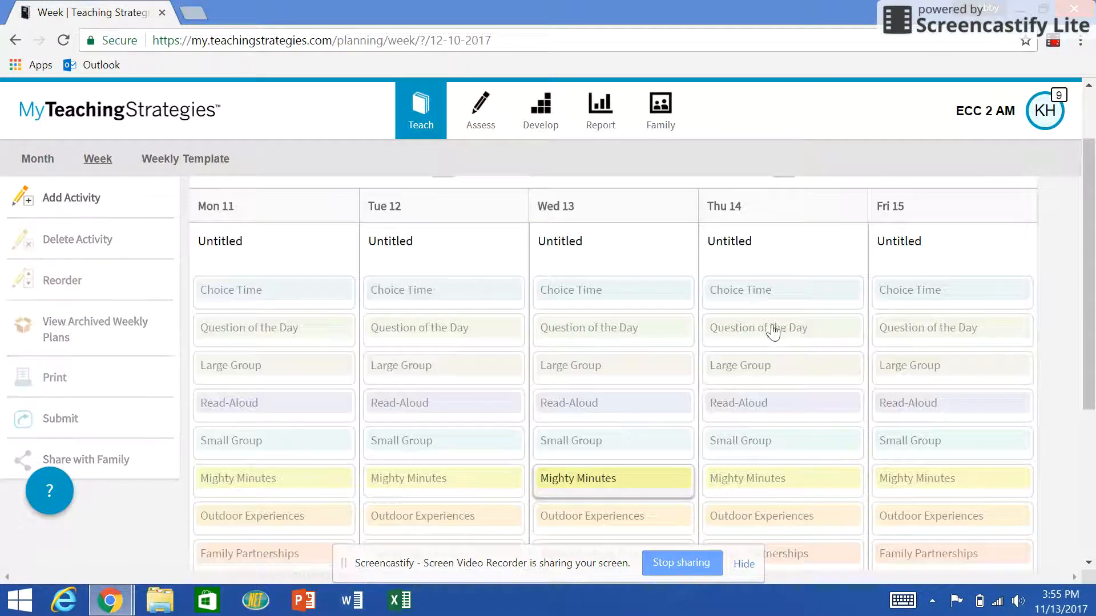
{"action": "left_click", "coordinate": [977, 202]}
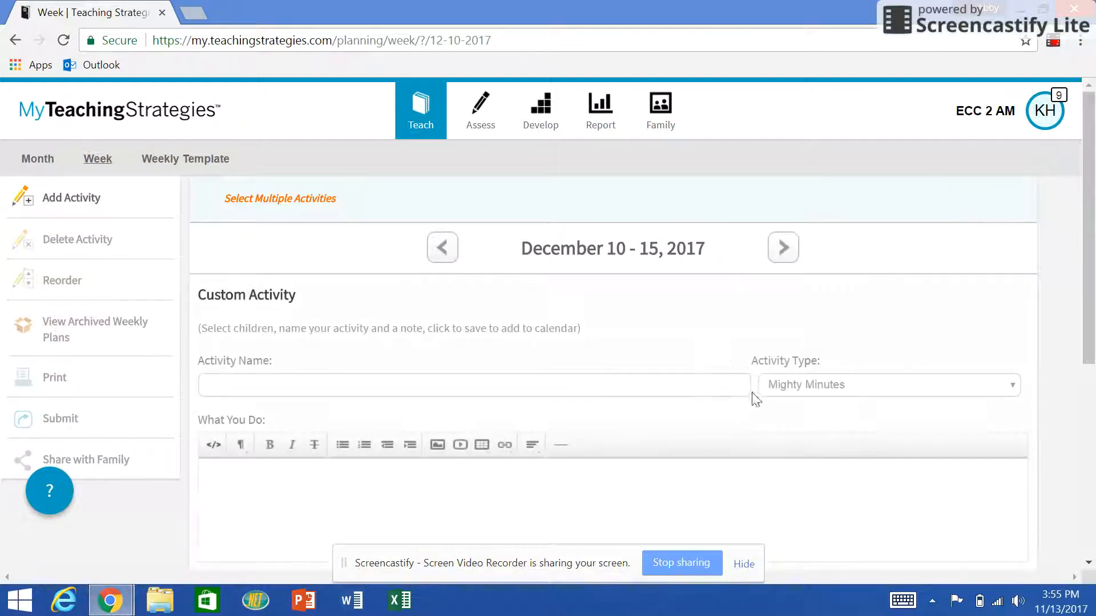
{"action": "scroll", "coordinate": [751, 392], "scroll_direction": "down", "scroll_amount": 5}
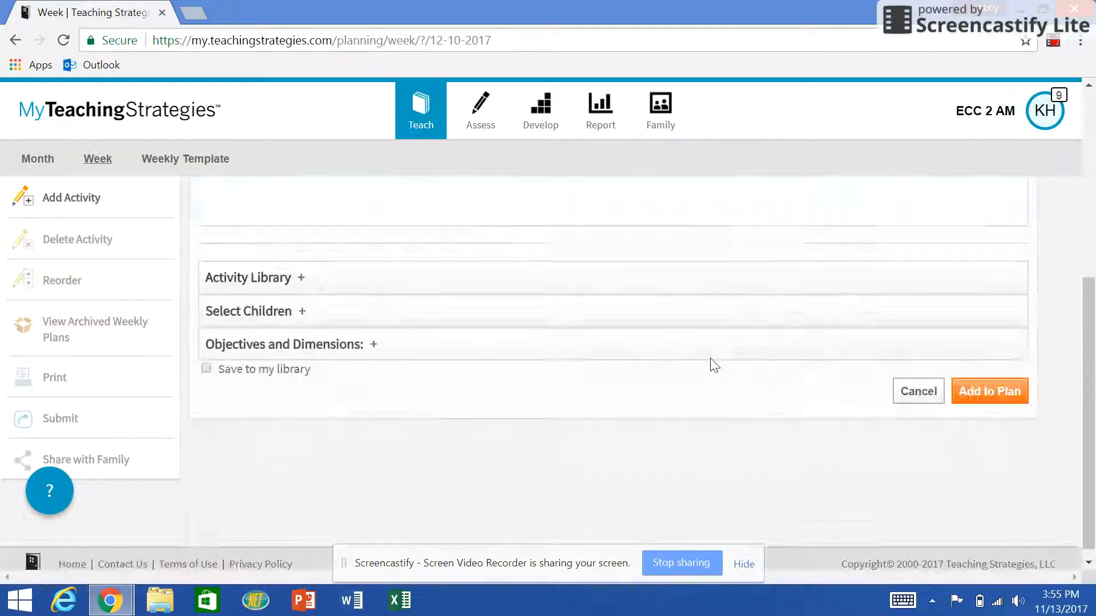
{"action": "left_click", "coordinate": [971, 392]}
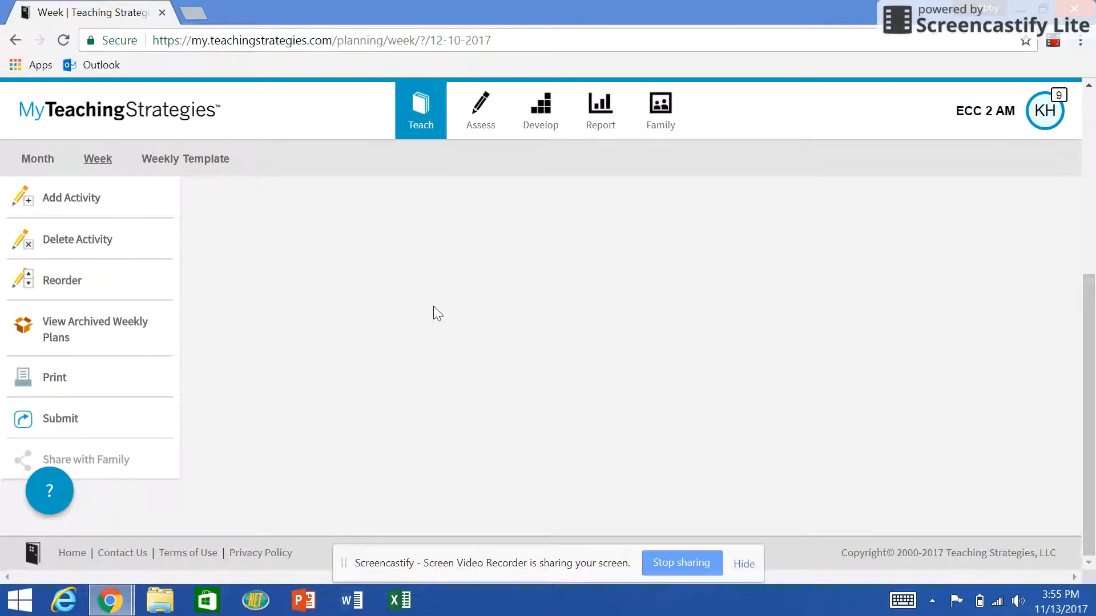
{"action": "scroll", "coordinate": [469, 275], "scroll_direction": "up", "scroll_amount": 5}
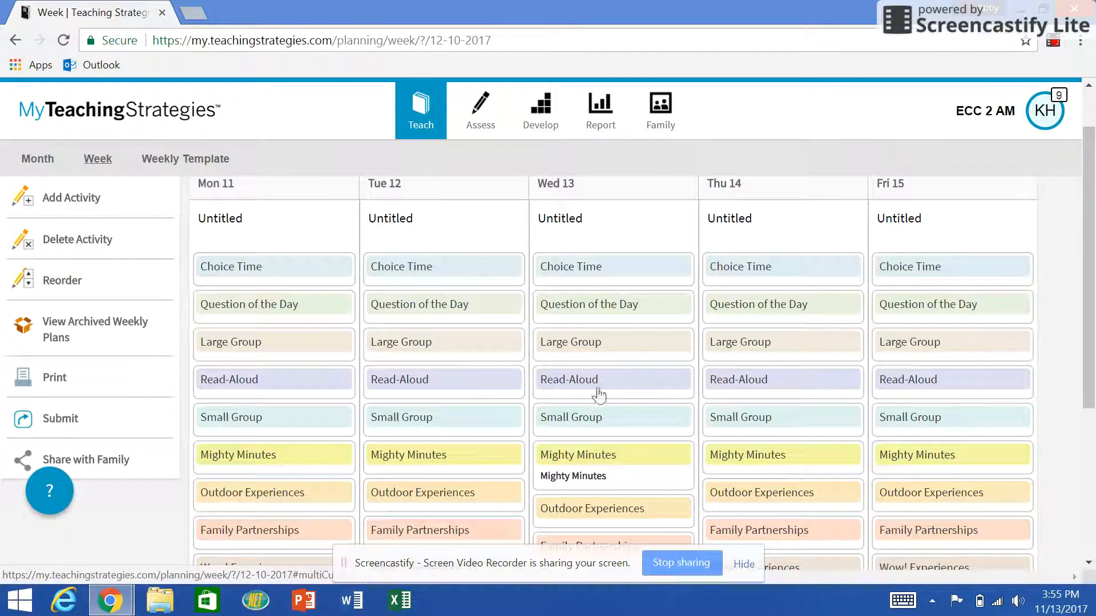
{"action": "scroll", "coordinate": [567, 382], "scroll_direction": "up", "scroll_amount": 1}
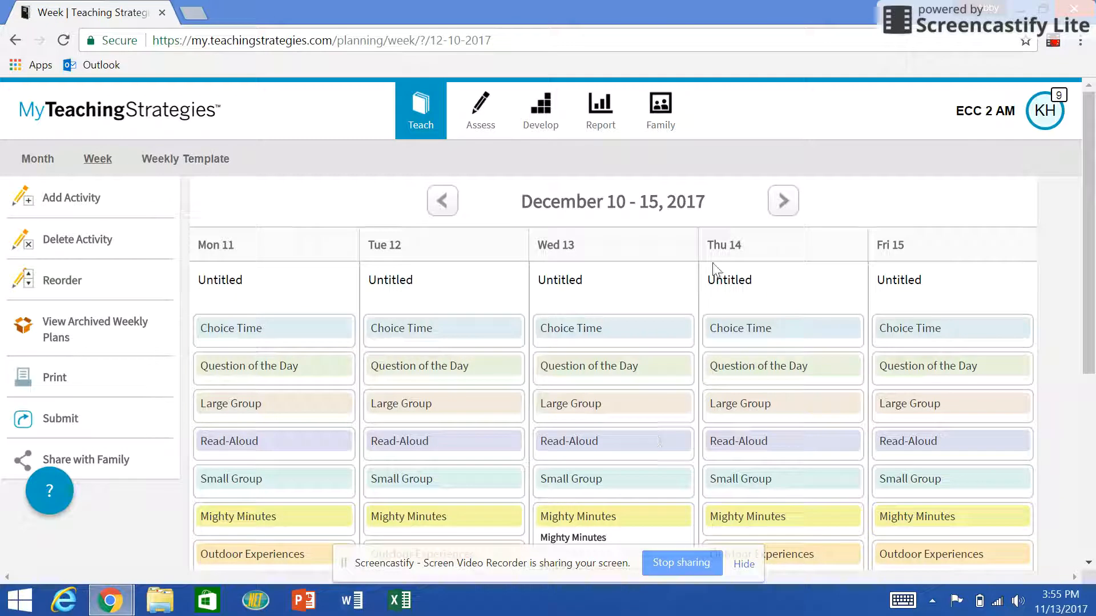
Open Tuesday's EXAMPLE Small Group activity, look through its form, and save it without edits
{"action": "scroll", "coordinate": [588, 366], "scroll_direction": "down", "scroll_amount": 5}
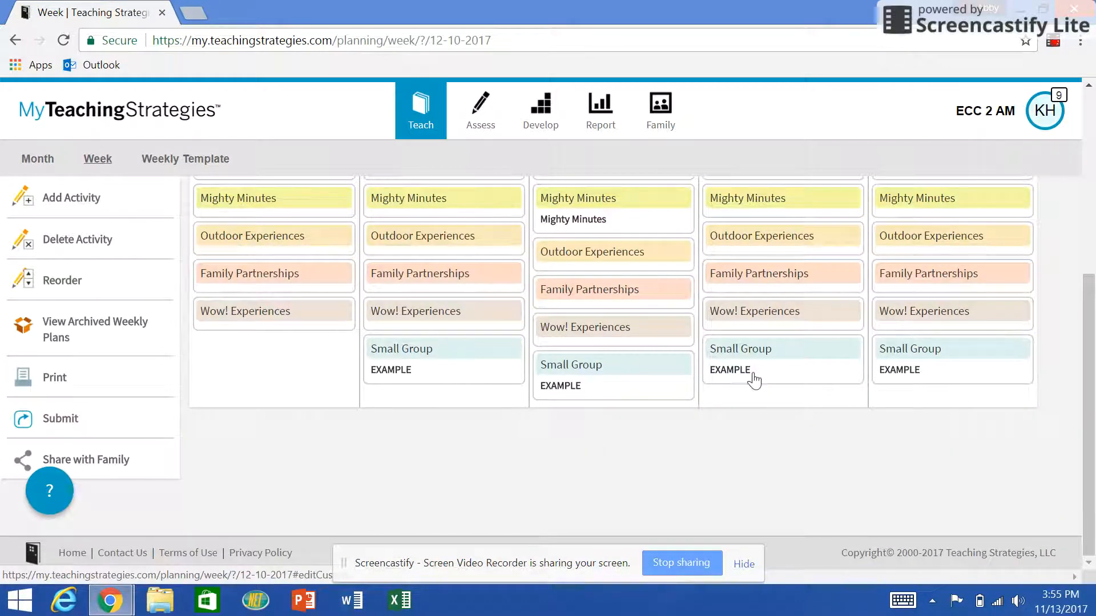
{"action": "left_click", "coordinate": [458, 374]}
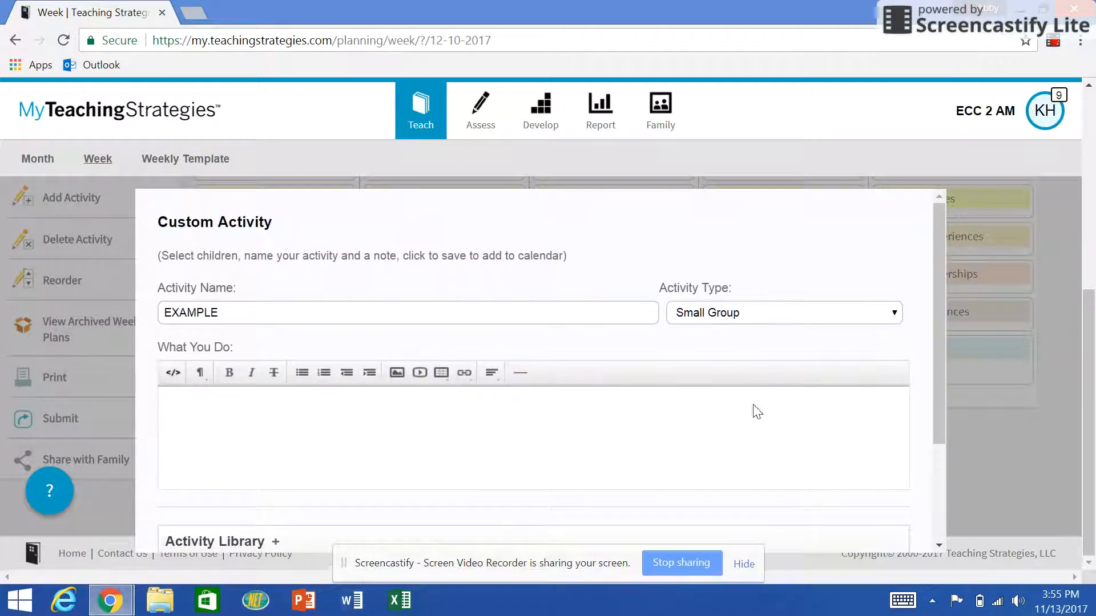
{"action": "scroll", "coordinate": [542, 356], "scroll_direction": "down", "scroll_amount": 2}
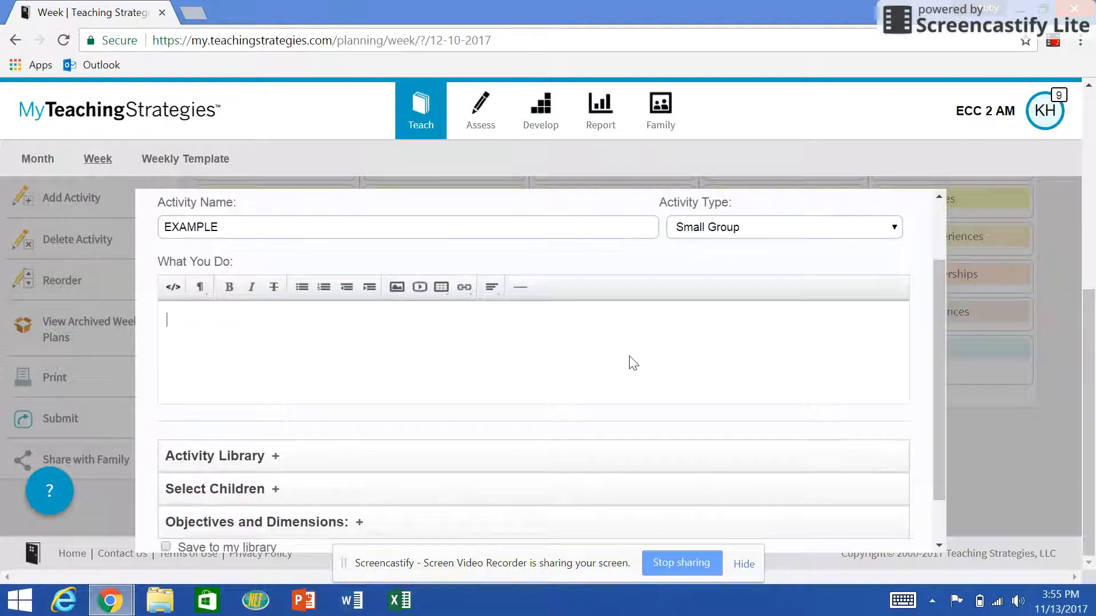
{"action": "scroll", "coordinate": [628, 367], "scroll_direction": "down", "scroll_amount": 1}
{"action": "left_click", "coordinate": [887, 514]}
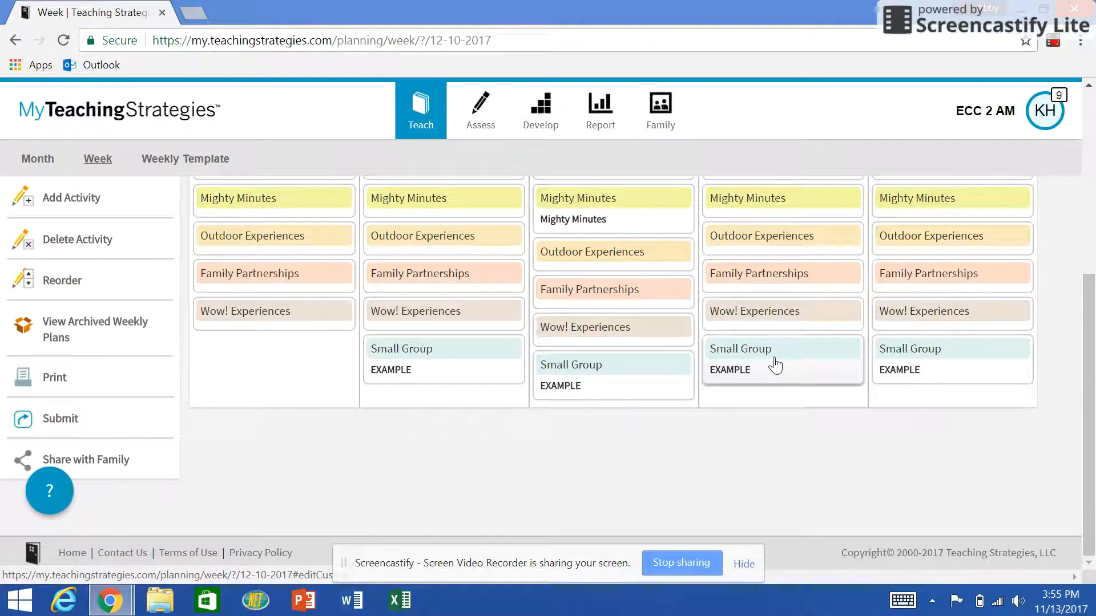
Open Thursday's EXAMPLE Small Group activity, review its fields and options, and save it without edits
{"action": "left_click", "coordinate": [775, 366]}
{"action": "scroll", "coordinate": [714, 363], "scroll_direction": "down", "scroll_amount": 3}
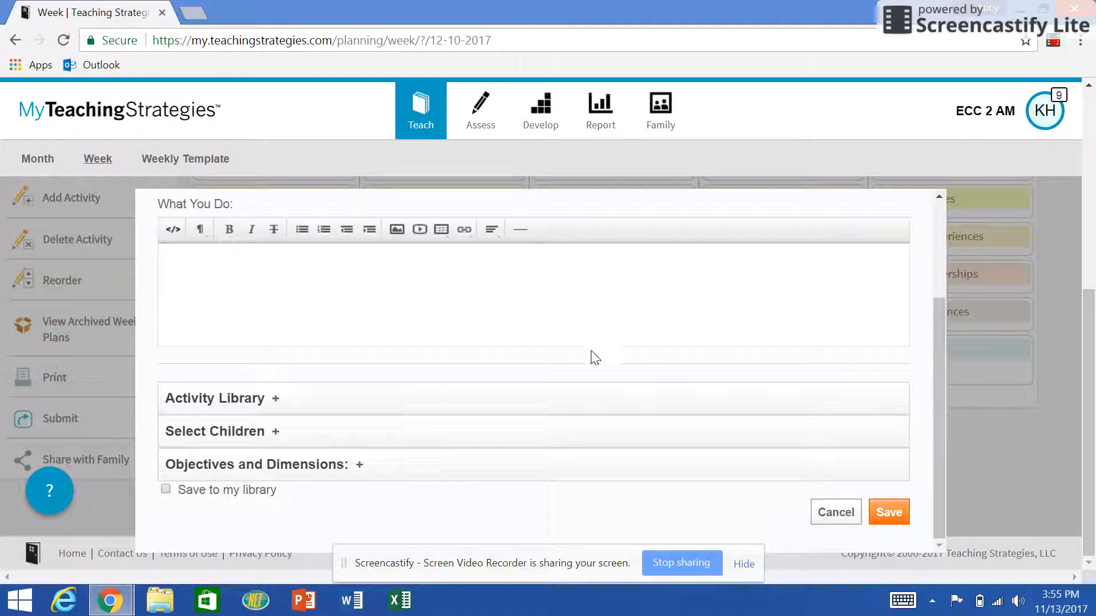
{"action": "scroll", "coordinate": [616, 376], "scroll_direction": "up", "scroll_amount": 3}
{"action": "scroll", "coordinate": [679, 394], "scroll_direction": "down", "scroll_amount": 3}
{"action": "left_click", "coordinate": [889, 514]}
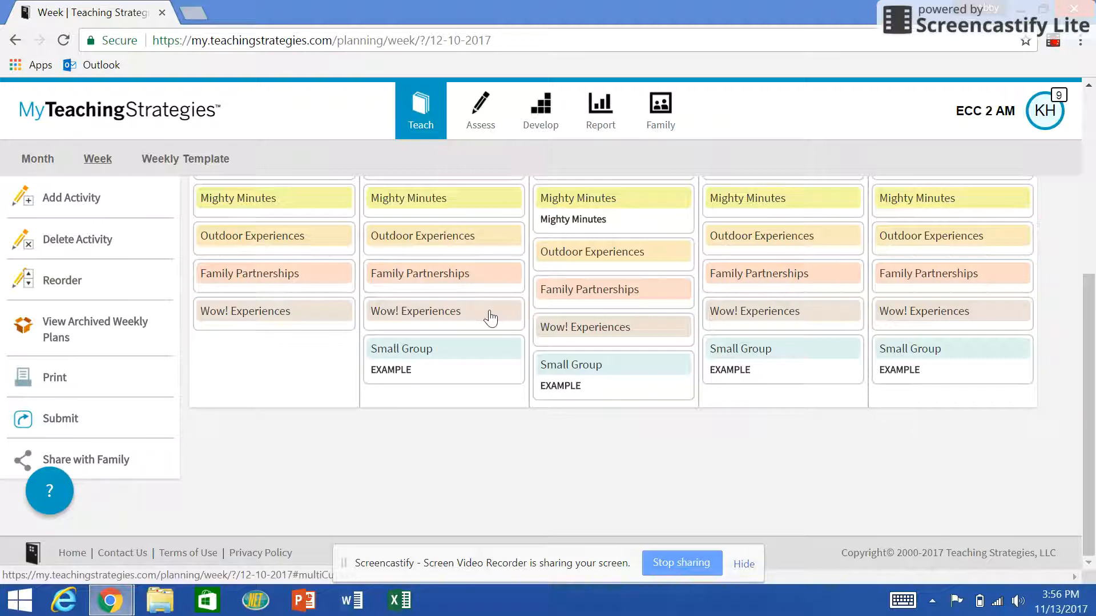
Start deleting activities and mark Choice Time and Question of the Day for removal on Tuesday through Friday
{"action": "scroll", "coordinate": [529, 317], "scroll_direction": "up", "scroll_amount": 5}
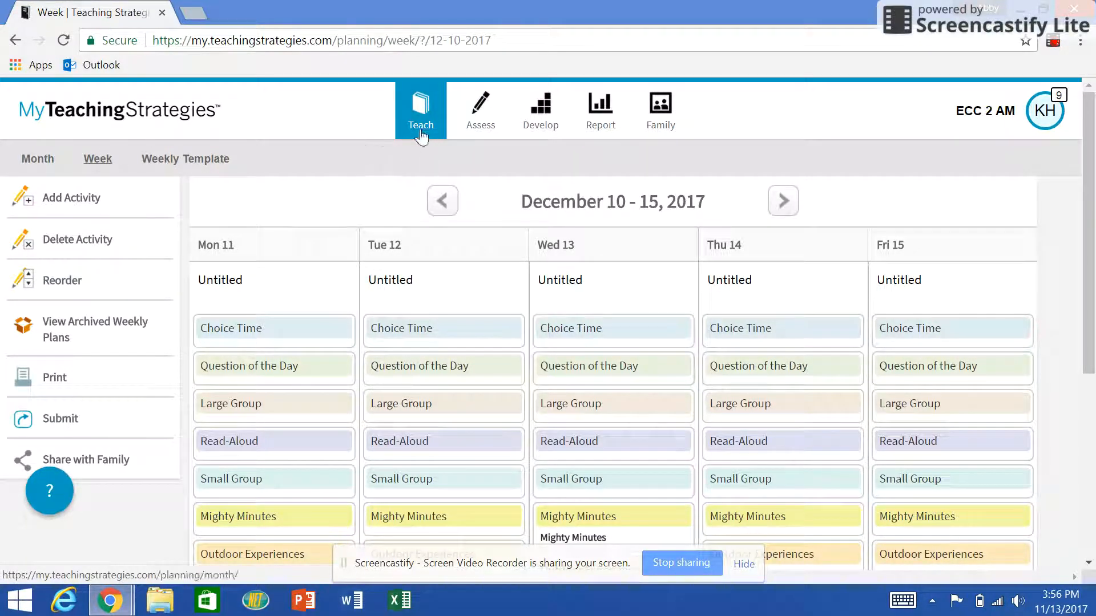
{"action": "left_click", "coordinate": [101, 244]}
{"action": "left_click", "coordinate": [447, 388]}
{"action": "left_click", "coordinate": [579, 386]}
{"action": "left_click_drag", "start_coordinate": [739, 389], "coordinate": [746, 390]}
{"action": "left_click", "coordinate": [762, 387]}
{"action": "left_click", "coordinate": [931, 392]}
{"action": "left_click", "coordinate": [873, 416]}
{"action": "left_click", "coordinate": [797, 419]}
{"action": "left_click", "coordinate": [556, 419]}
{"action": "left_click", "coordinate": [456, 421]}
Mark Large Group and Read-Aloud for removal on Tuesday through Friday
{"action": "left_click", "coordinate": [477, 460]}
{"action": "left_click", "coordinate": [622, 459]}
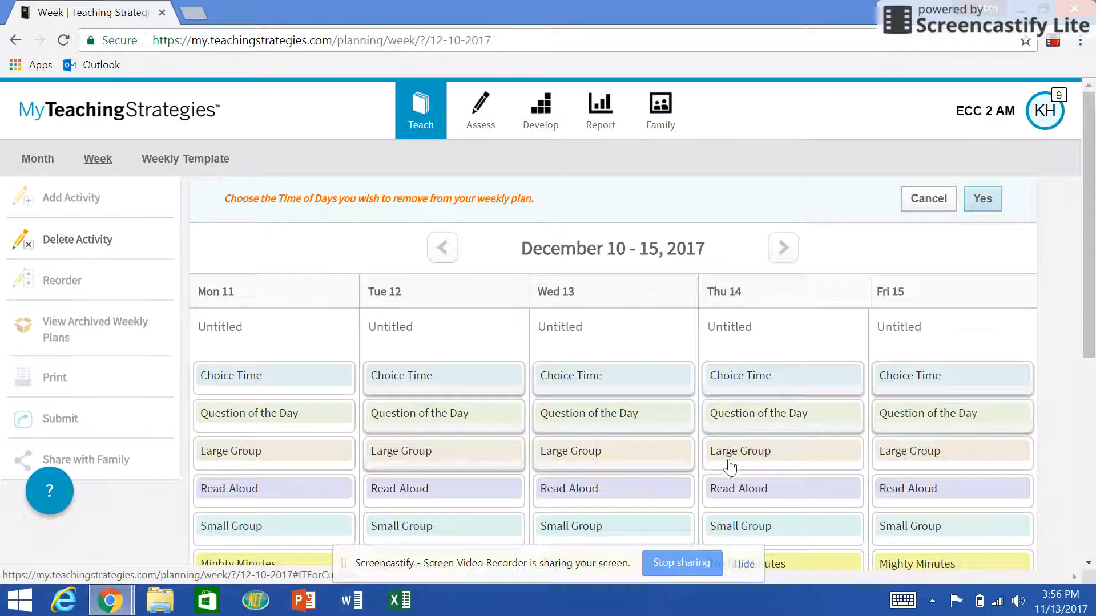
{"action": "left_click", "coordinate": [787, 466]}
{"action": "left_click", "coordinate": [941, 467]}
{"action": "left_click", "coordinate": [927, 499]}
{"action": "left_click", "coordinate": [790, 492]}
{"action": "left_click", "coordinate": [651, 497]}
{"action": "left_click", "coordinate": [494, 498]}
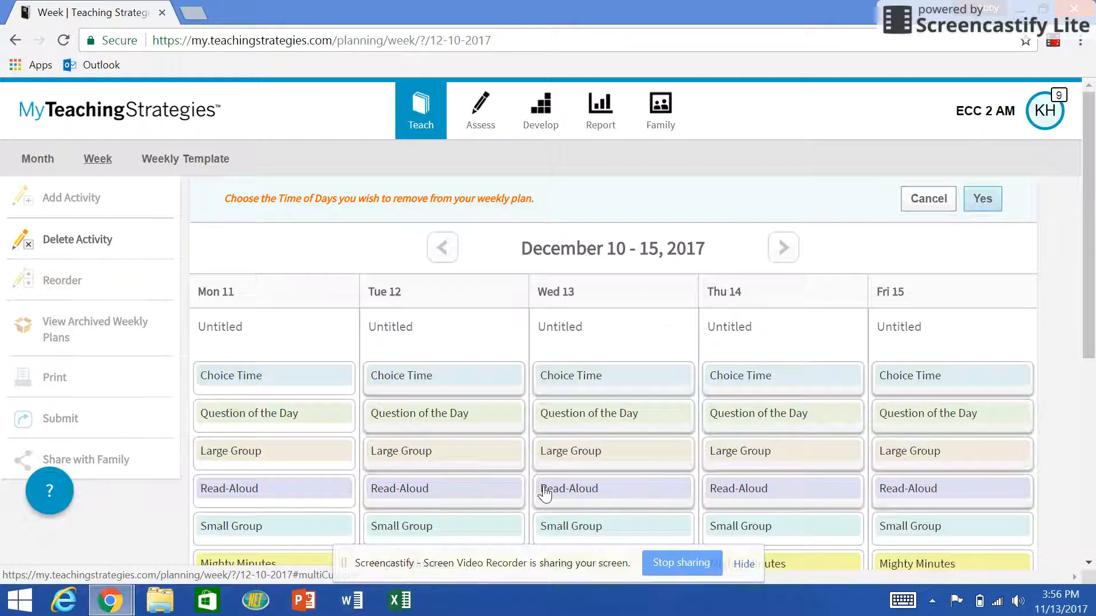
Mark the regular Small Group and the Mighty Minutes blocks for removal on Tuesday through Friday
{"action": "scroll", "coordinate": [538, 489], "scroll_direction": "down", "scroll_amount": 1}
{"action": "left_click", "coordinate": [486, 456]}
{"action": "left_click", "coordinate": [593, 453]}
{"action": "left_click", "coordinate": [761, 460]}
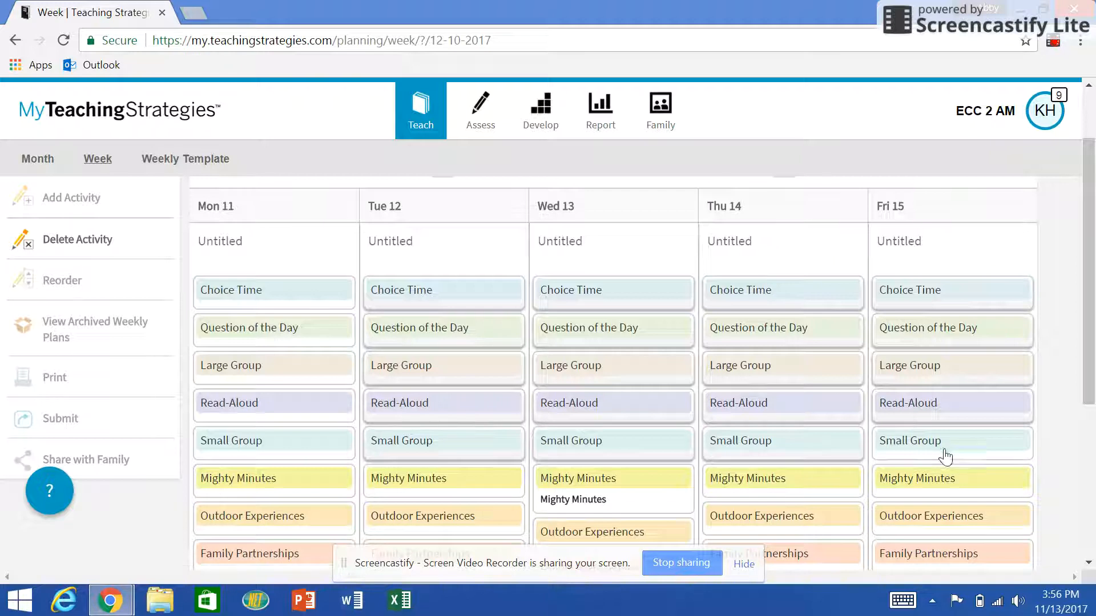
{"action": "left_click", "coordinate": [936, 448]}
{"action": "left_click", "coordinate": [921, 493]}
{"action": "left_click", "coordinate": [824, 488]}
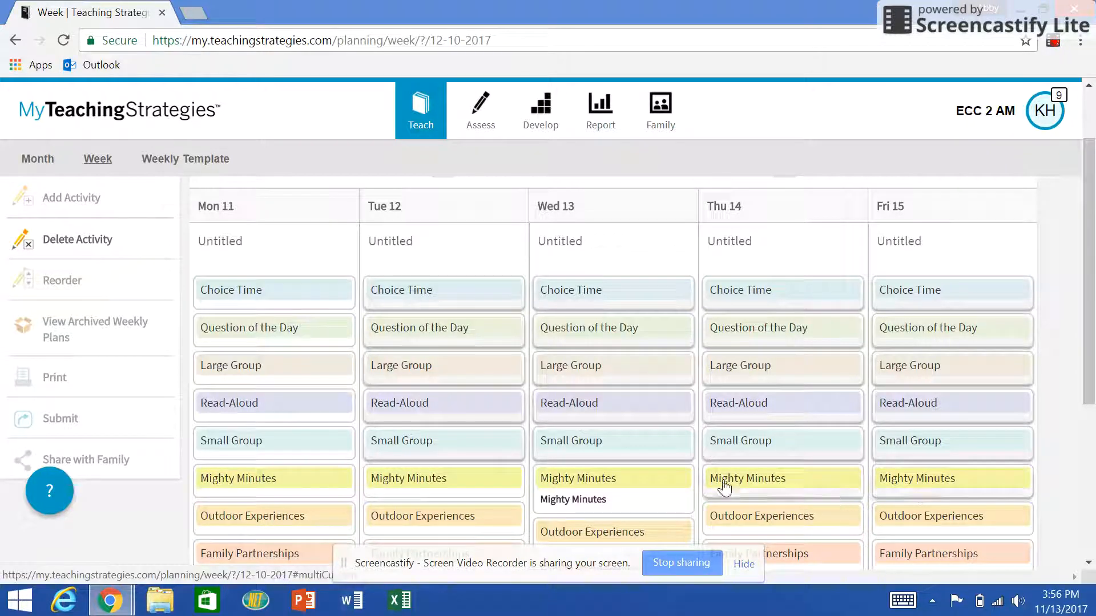
{"action": "left_click", "coordinate": [662, 490]}
{"action": "left_click", "coordinate": [486, 482]}
Mark Outdoor Experiences, Family Partnerships, Wow! Experiences and the EXAMPLE Small Group for removal on Tuesday and Wednesday
{"action": "scroll", "coordinate": [486, 483], "scroll_direction": "down", "scroll_amount": 3}
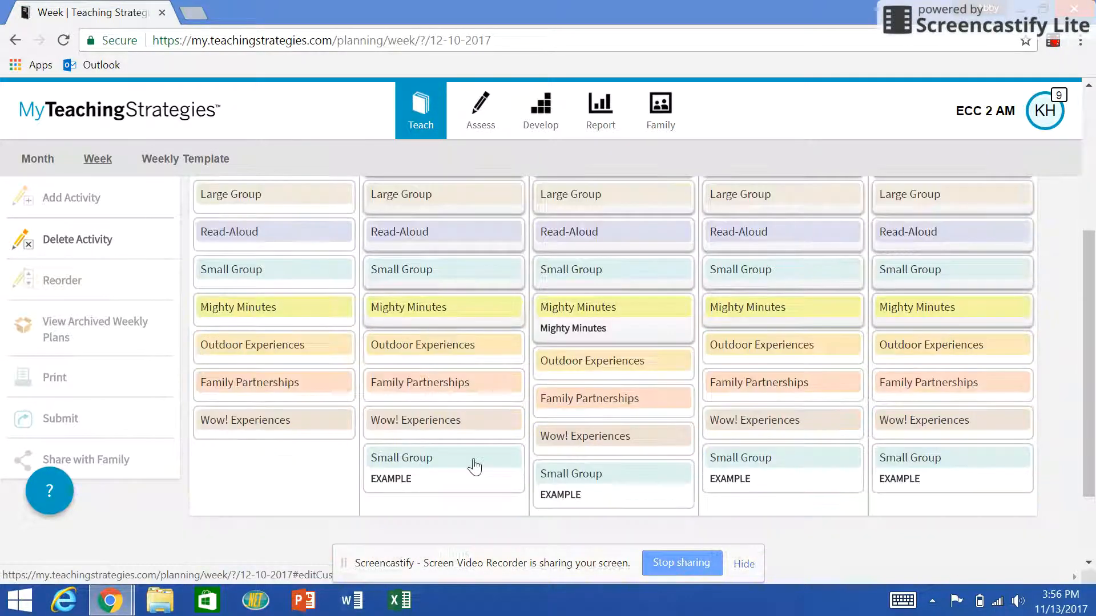
{"action": "left_click", "coordinate": [461, 393]}
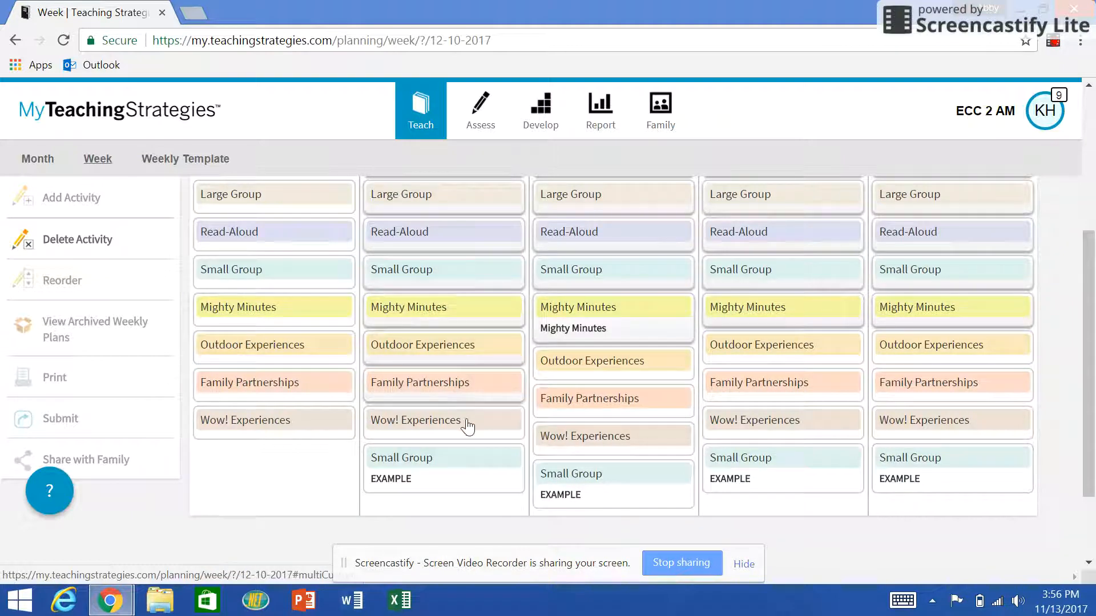
{"action": "left_click", "coordinate": [470, 429]}
{"action": "left_click", "coordinate": [477, 465]}
{"action": "left_click", "coordinate": [567, 473]}
{"action": "left_click", "coordinate": [586, 442]}
{"action": "left_click", "coordinate": [605, 402]}
{"action": "left_click", "coordinate": [611, 370]}
Mark Thursday's and Friday's Outdoor Experiences, Family Partnerships, Wow! Experiences and EXAMPLE Small Group, and delete all marked blocks from the plan
{"action": "left_click", "coordinate": [764, 359]}
{"action": "left_click", "coordinate": [767, 389]}
{"action": "left_click", "coordinate": [759, 435]}
{"action": "left_click", "coordinate": [809, 474]}
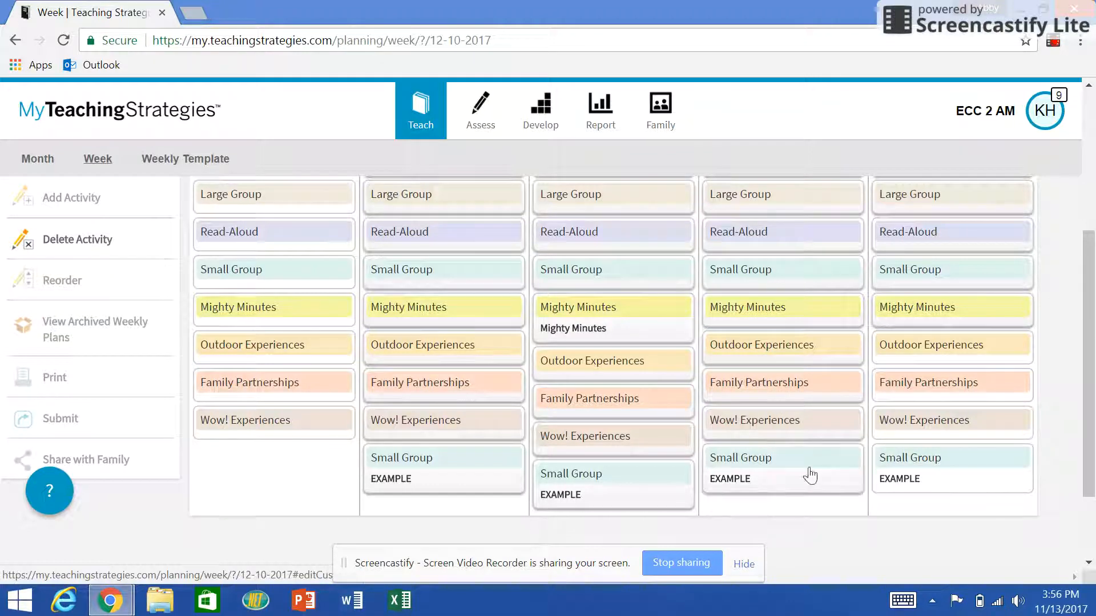
{"action": "left_click", "coordinate": [920, 451]}
{"action": "left_click", "coordinate": [936, 424]}
{"action": "left_click", "coordinate": [940, 387]}
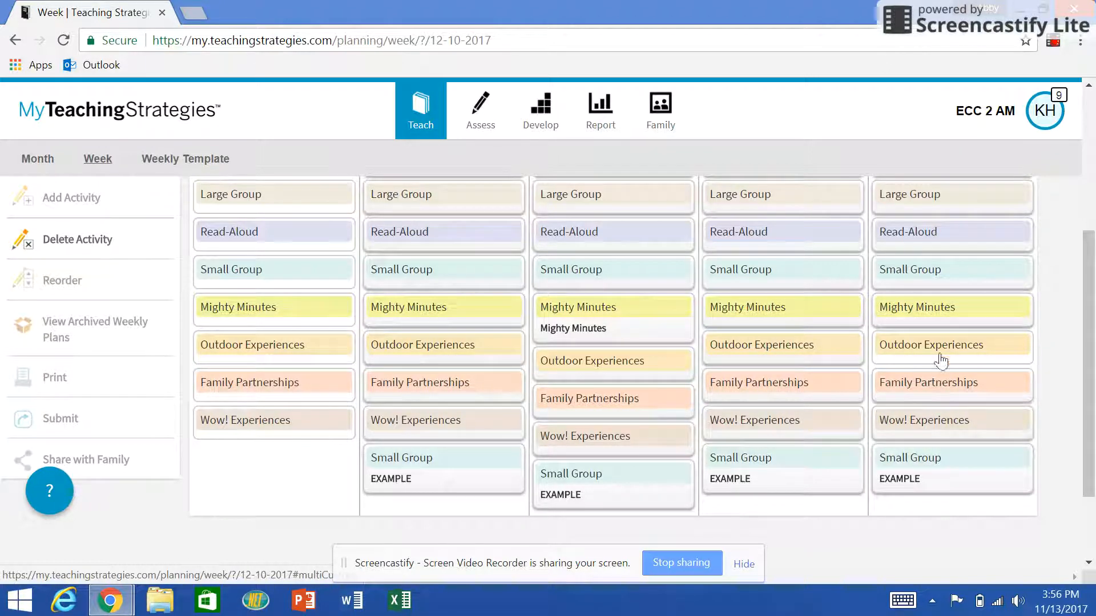
{"action": "left_click", "coordinate": [945, 353]}
{"action": "scroll", "coordinate": [915, 361], "scroll_direction": "up", "scroll_amount": 5}
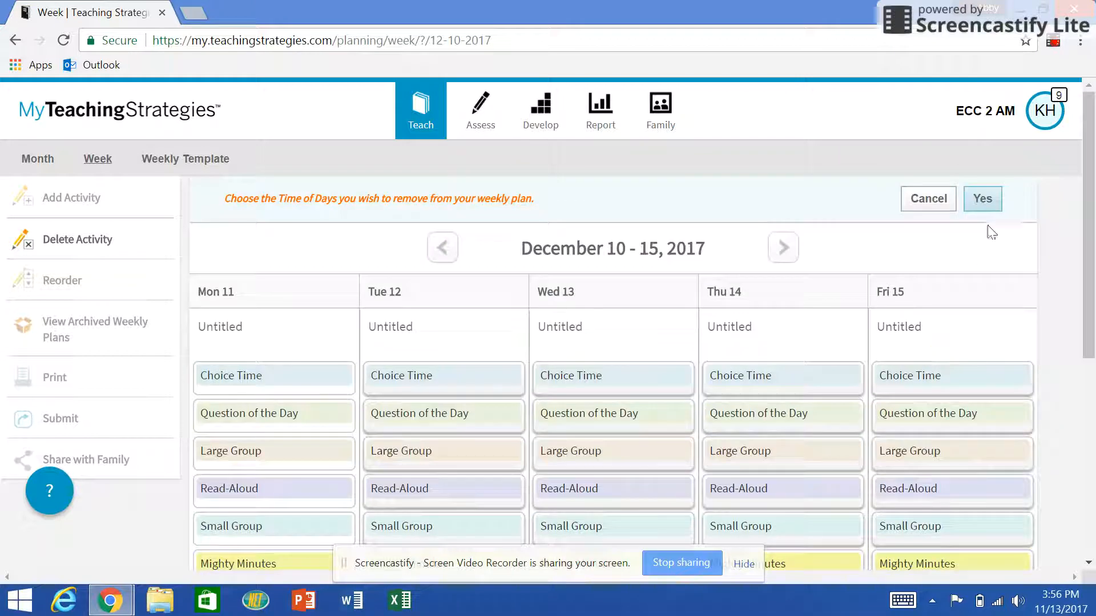
{"action": "left_click", "coordinate": [980, 200]}
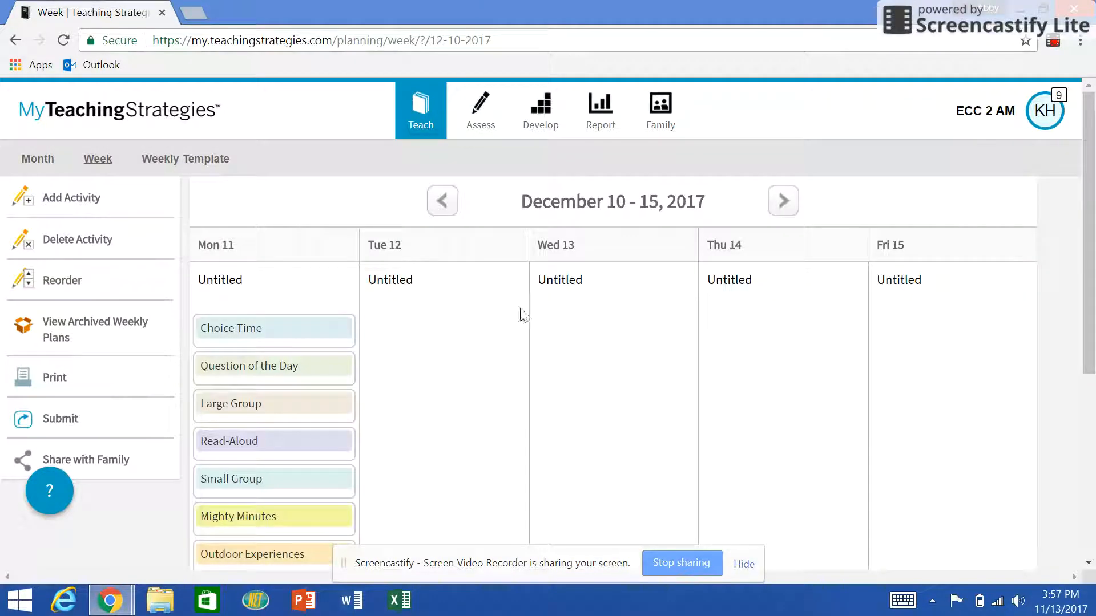
Start a new custom activity for Tuesday 12 through Friday 15 and set its activity type to Large Group
{"action": "scroll", "coordinate": [539, 311], "scroll_direction": "down", "scroll_amount": 1}
{"action": "scroll", "coordinate": [544, 316], "scroll_direction": "down", "scroll_amount": 4}
{"action": "scroll", "coordinate": [544, 316], "scroll_direction": "up", "scroll_amount": 5}
{"action": "left_click", "coordinate": [102, 201]}
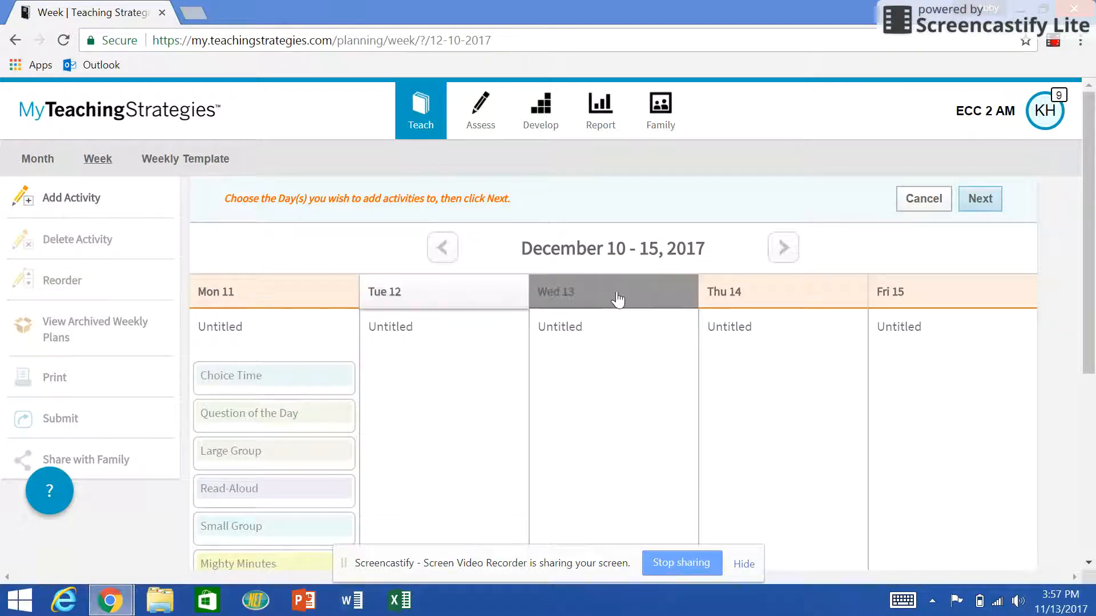
{"action": "left_click", "coordinate": [974, 205]}
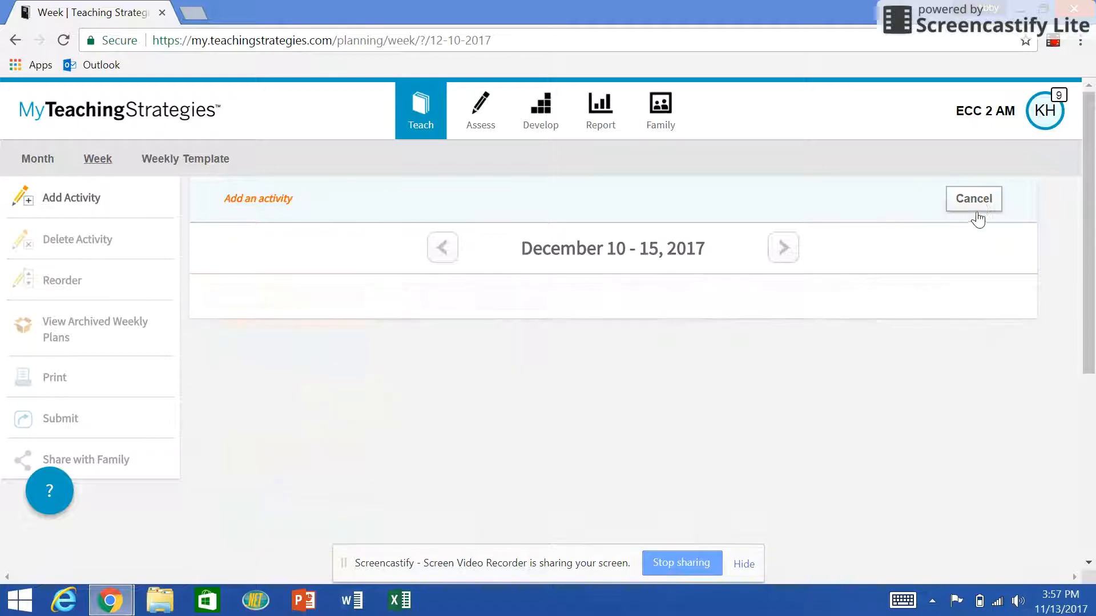
{"action": "left_click", "coordinate": [516, 305]}
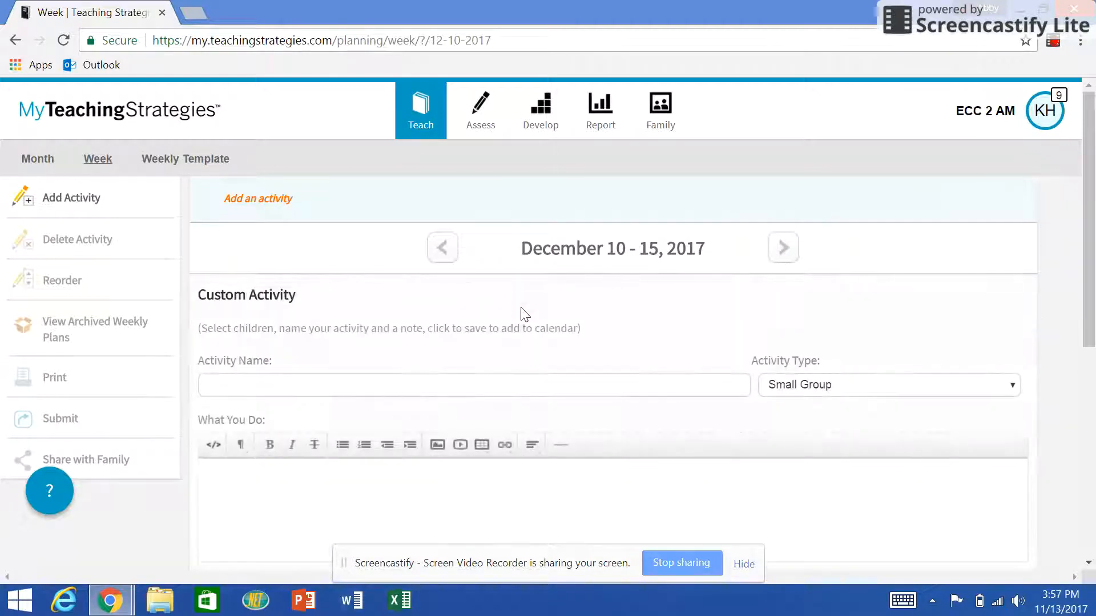
{"action": "left_click", "coordinate": [788, 384]}
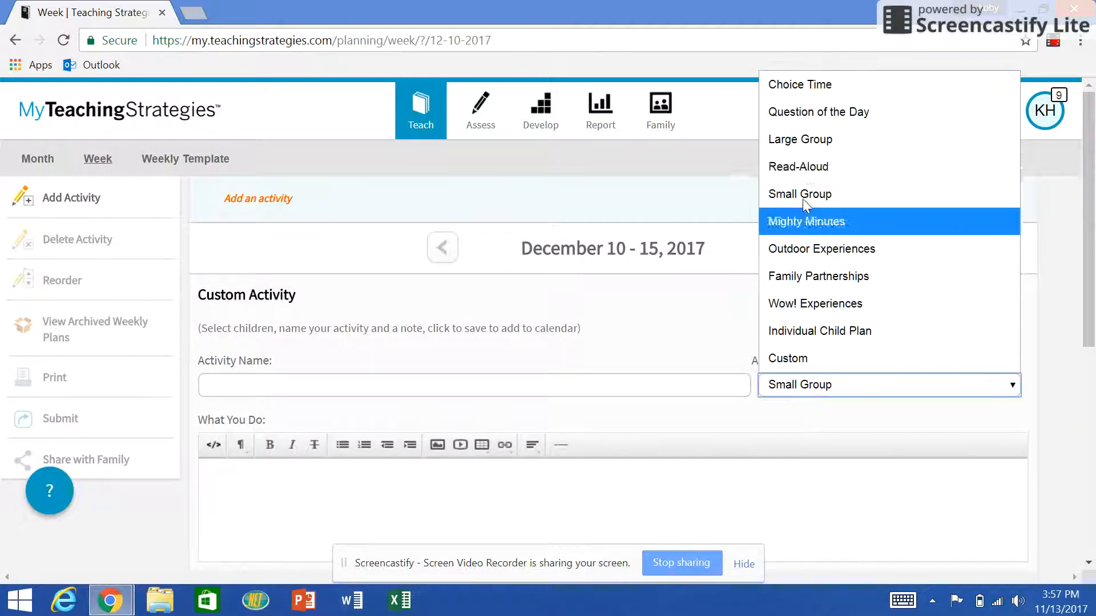
{"action": "left_click", "coordinate": [819, 145]}
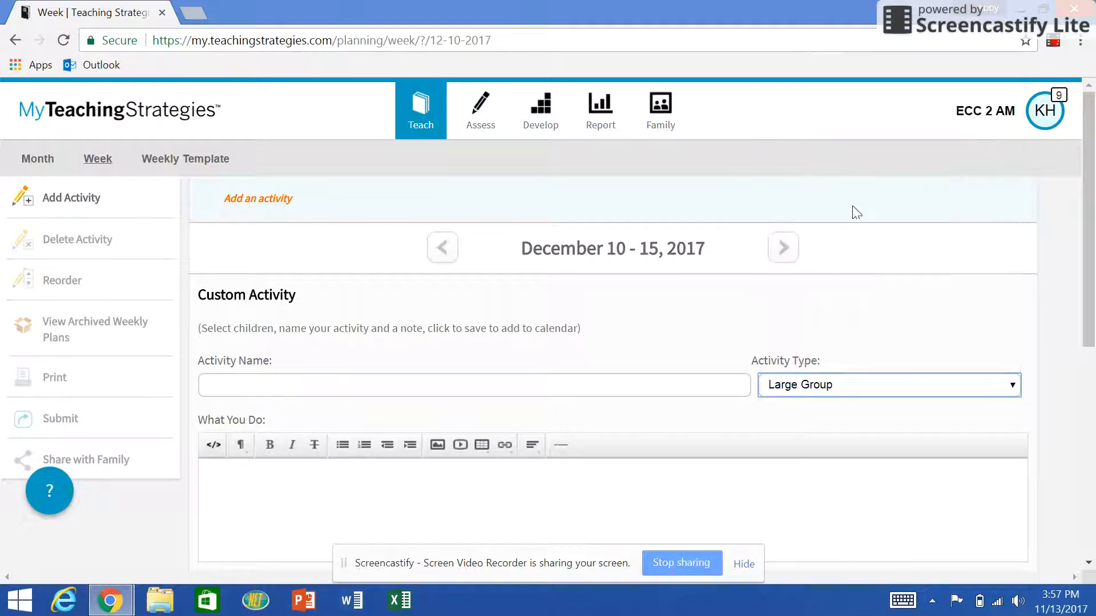
Fill in the custom activity from the Activity Library entry "Welcome to the class" dated 11/13/2017
{"action": "scroll", "coordinate": [565, 388], "scroll_direction": "down", "scroll_amount": 5}
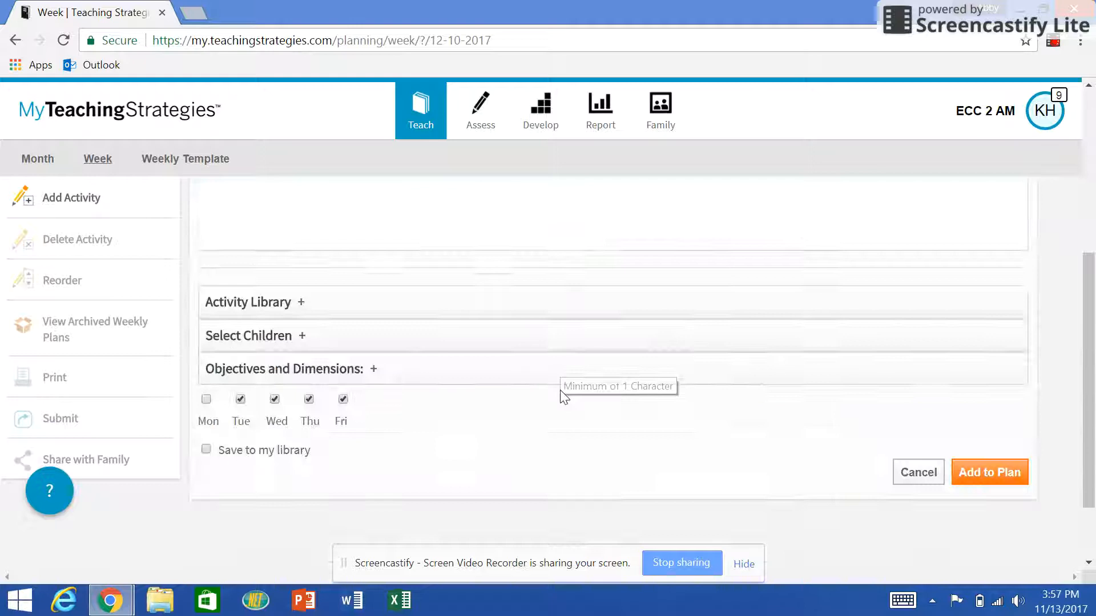
{"action": "left_click", "coordinate": [289, 279]}
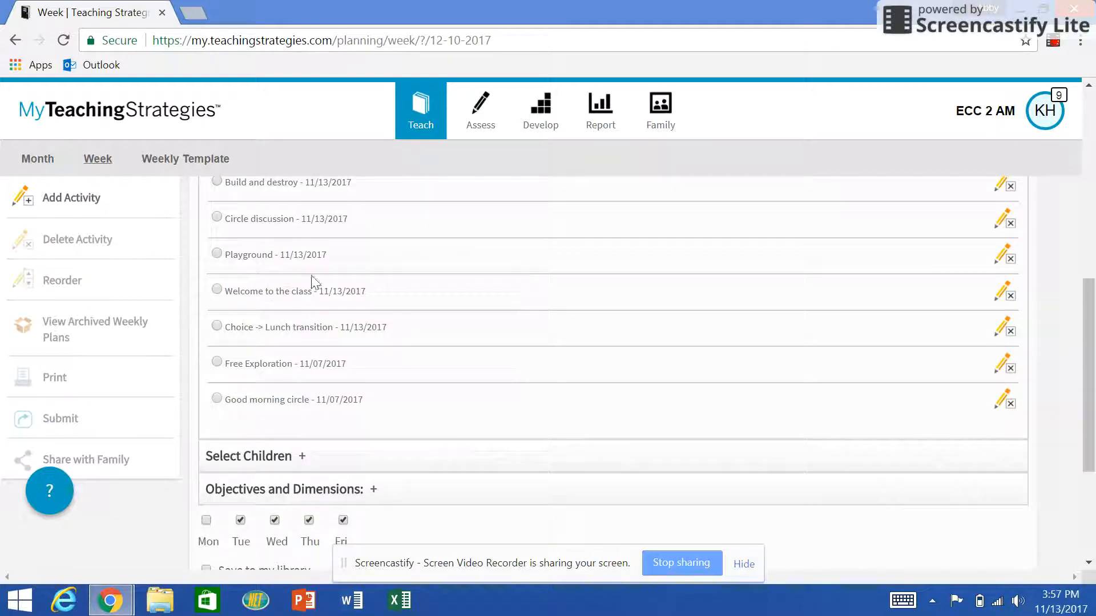
{"action": "left_click", "coordinate": [217, 290]}
{"action": "scroll", "coordinate": [736, 345], "scroll_direction": "up", "scroll_amount": 5}
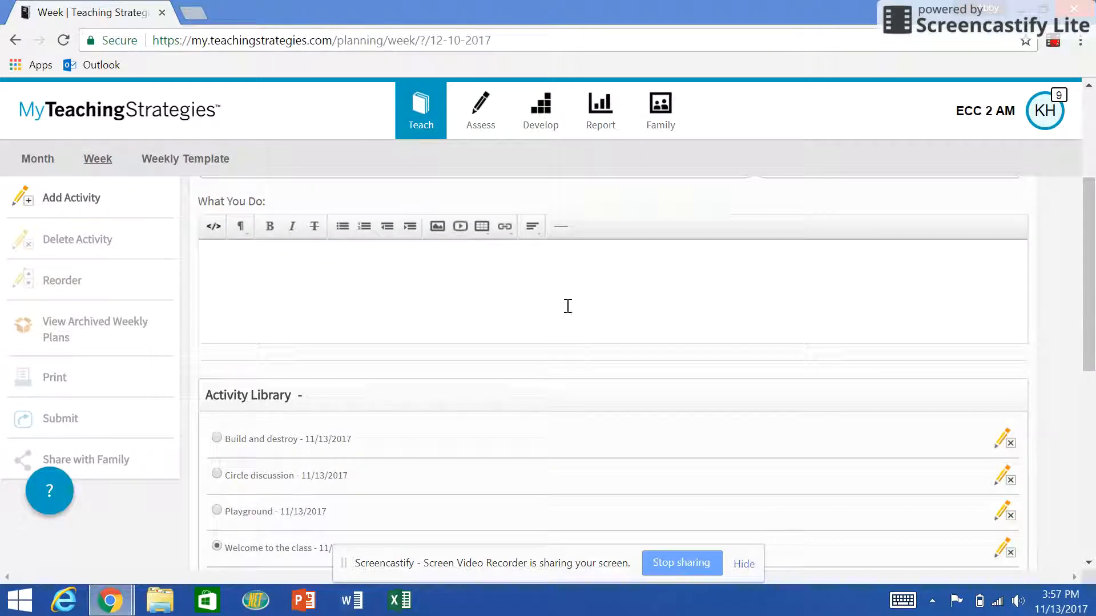
{"action": "scroll", "coordinate": [601, 335], "scroll_direction": "up", "scroll_amount": 3}
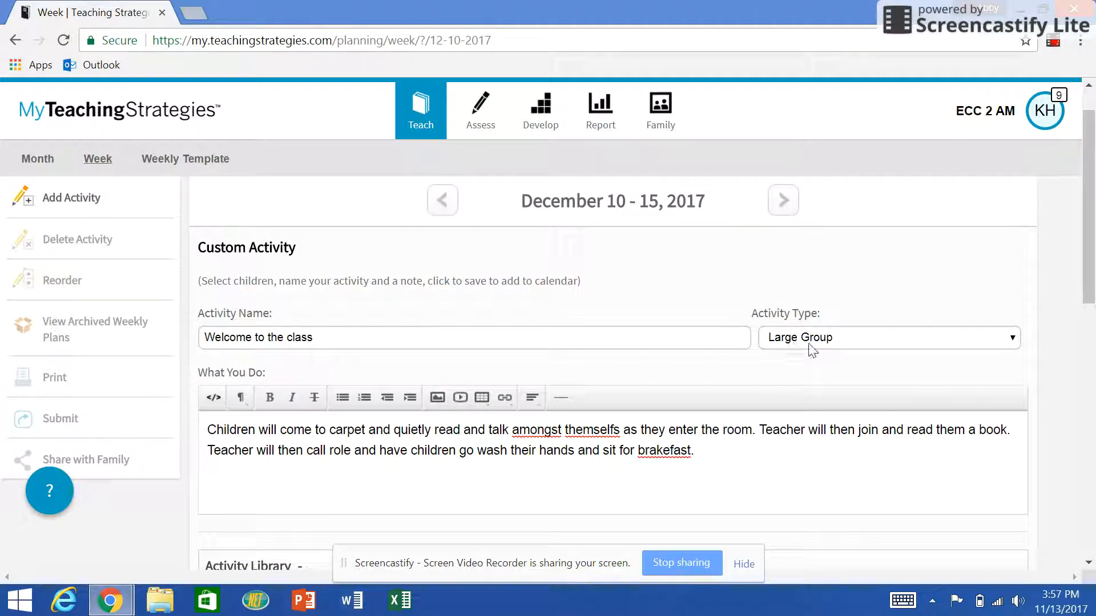
Add the Large Group activity "Welcome to the class" to the plan for Tuesday through Friday
{"action": "scroll", "coordinate": [726, 382], "scroll_direction": "down", "scroll_amount": 5}
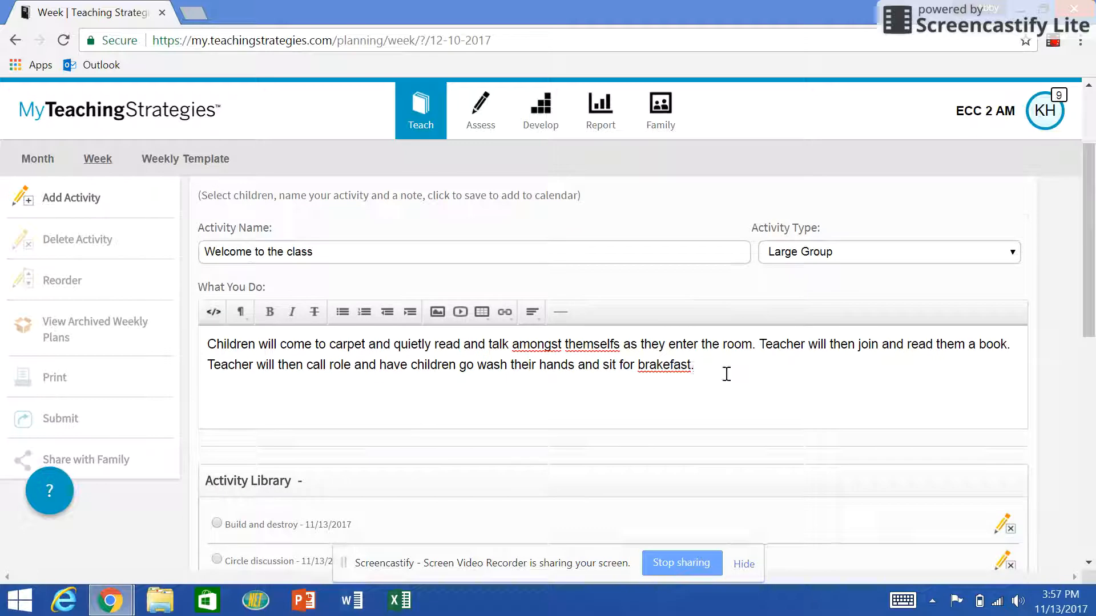
{"action": "scroll", "coordinate": [731, 377], "scroll_direction": "up", "scroll_amount": 5}
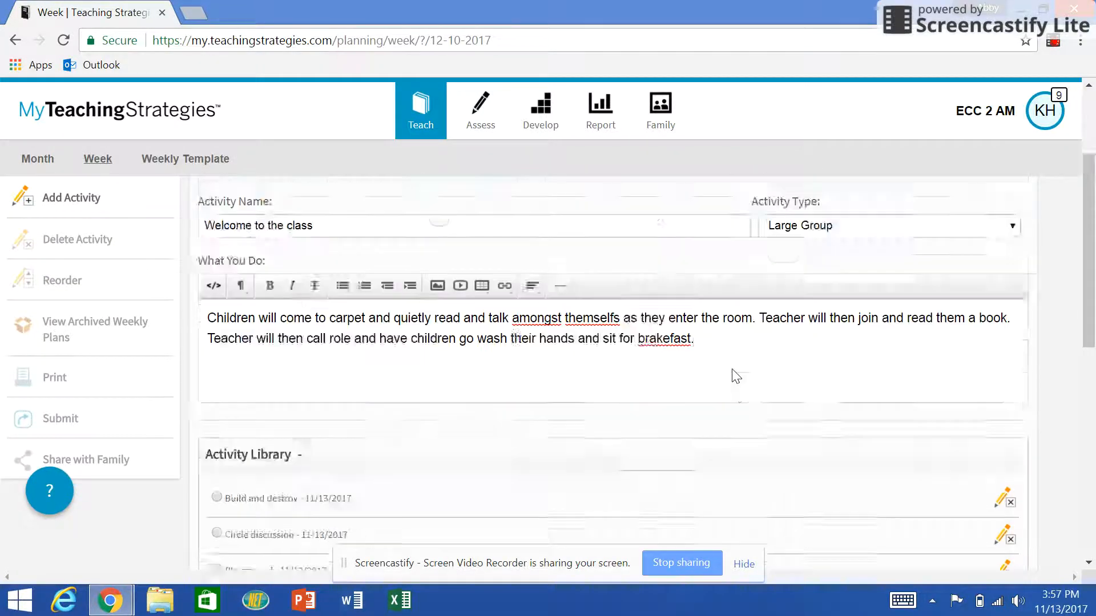
{"action": "scroll", "coordinate": [571, 400], "scroll_direction": "down", "scroll_amount": 4}
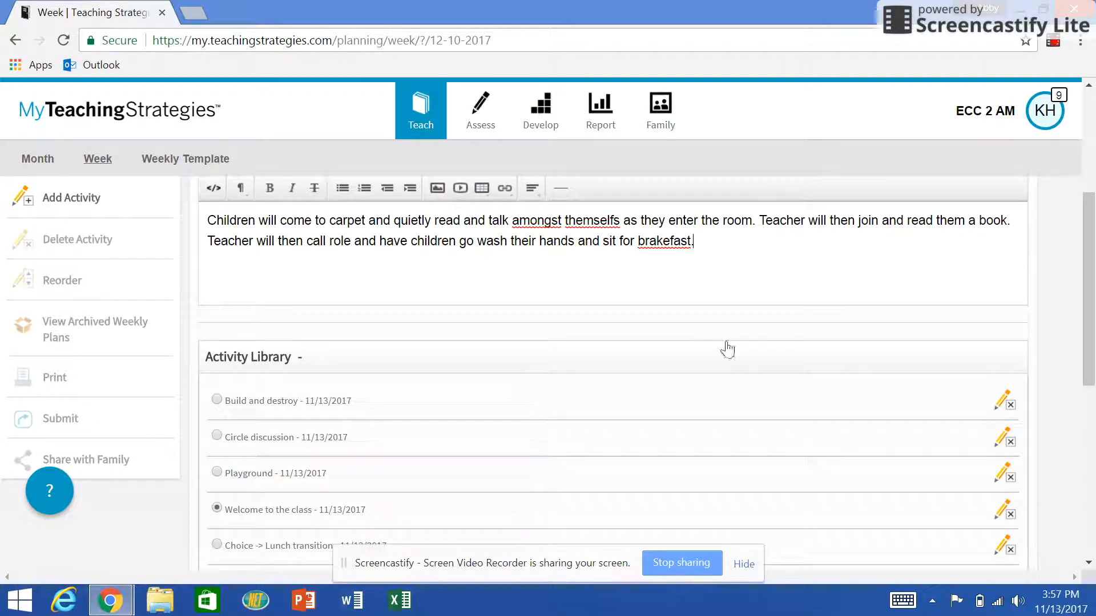
{"action": "scroll", "coordinate": [367, 367], "scroll_direction": "down", "scroll_amount": 2}
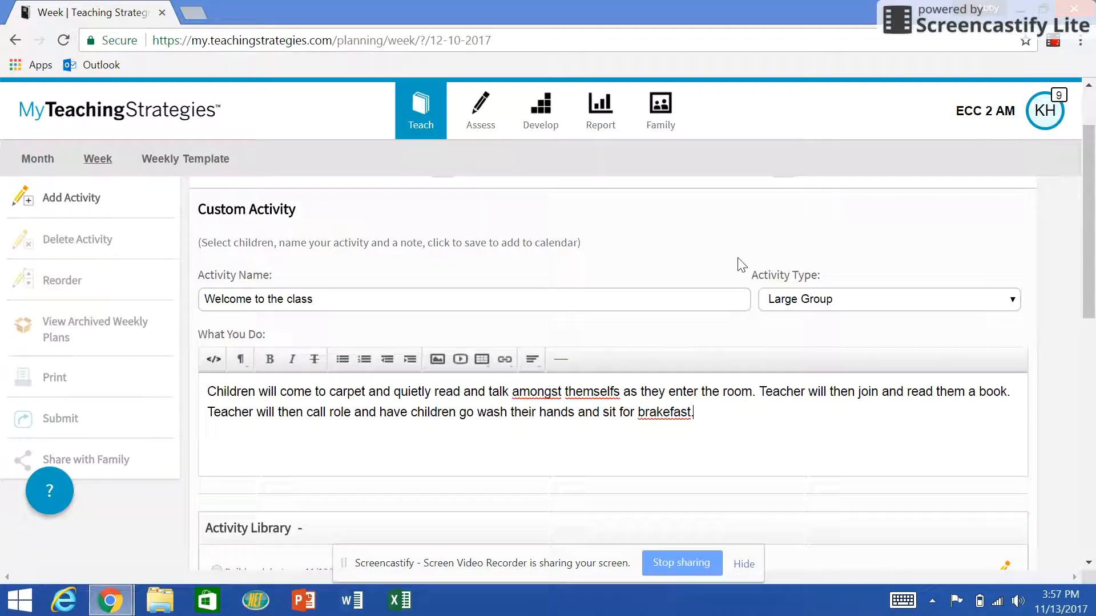
{"action": "scroll", "coordinate": [919, 343], "scroll_direction": "down", "scroll_amount": 8}
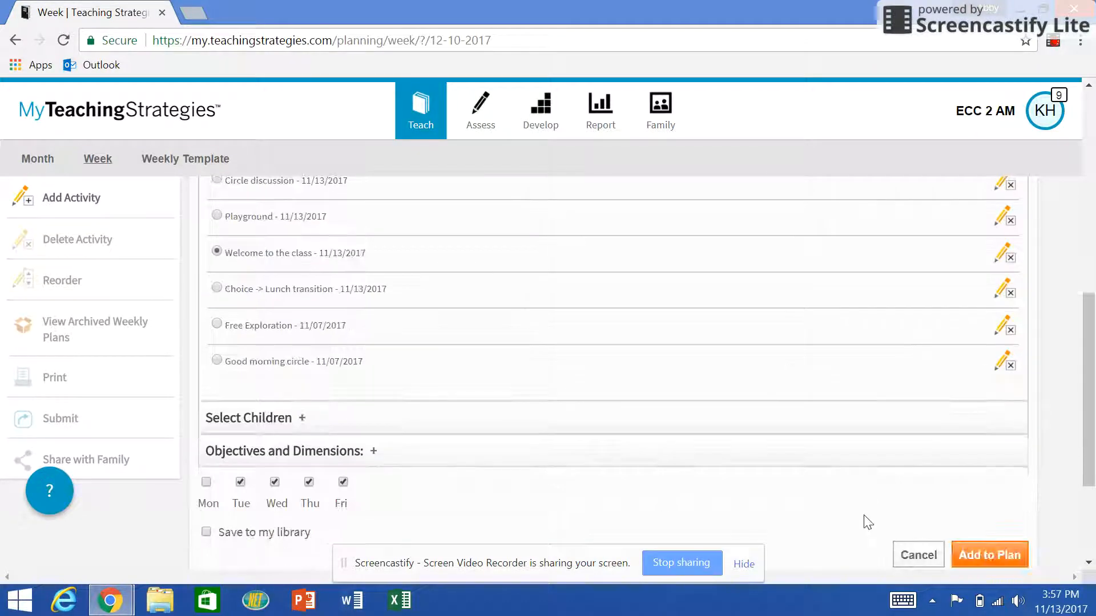
{"action": "left_click", "coordinate": [987, 562]}
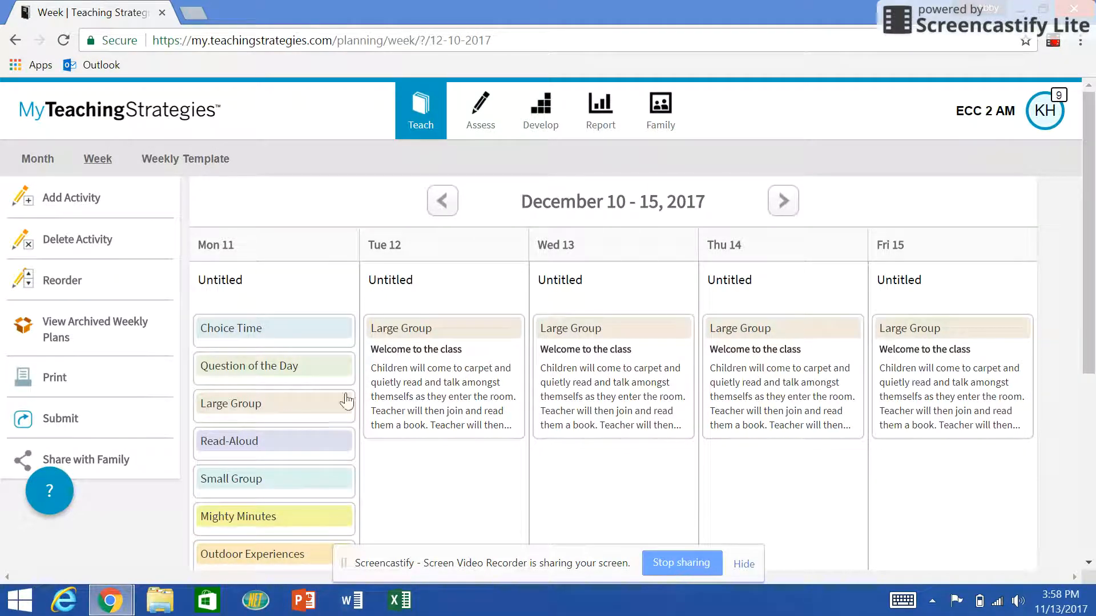
Add a blank Large Group custom activity to Tuesday 12 through Friday 15, leaving its name and description empty
{"action": "left_click", "coordinate": [135, 201]}
{"action": "left_click", "coordinate": [491, 297]}
{"action": "left_click", "coordinate": [614, 297]}
{"action": "left_click", "coordinate": [758, 299]}
{"action": "left_click", "coordinate": [934, 299]}
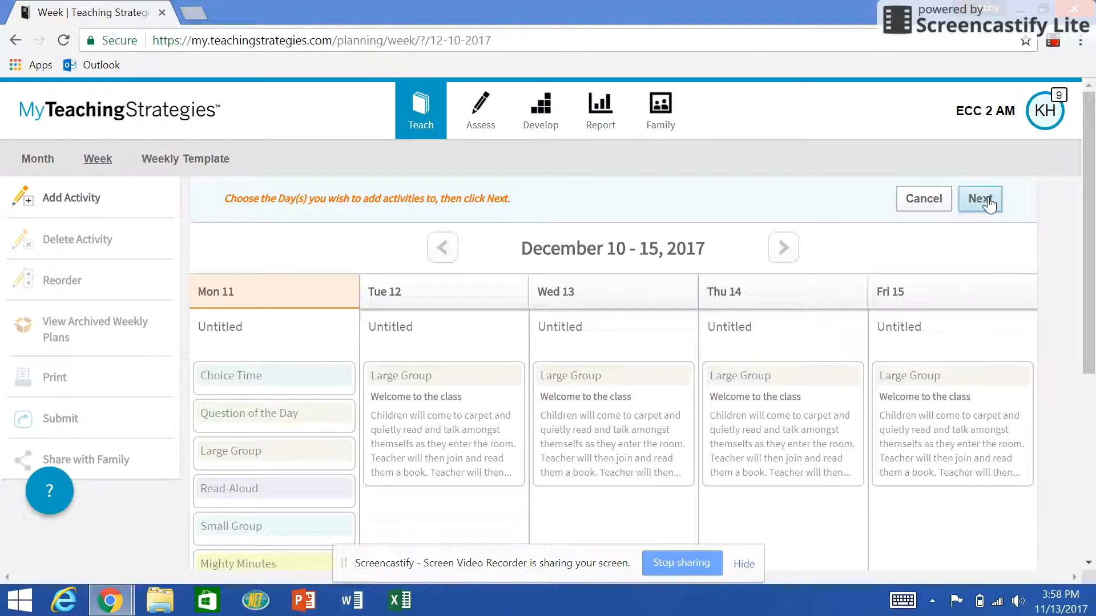
{"action": "left_click", "coordinate": [989, 204]}
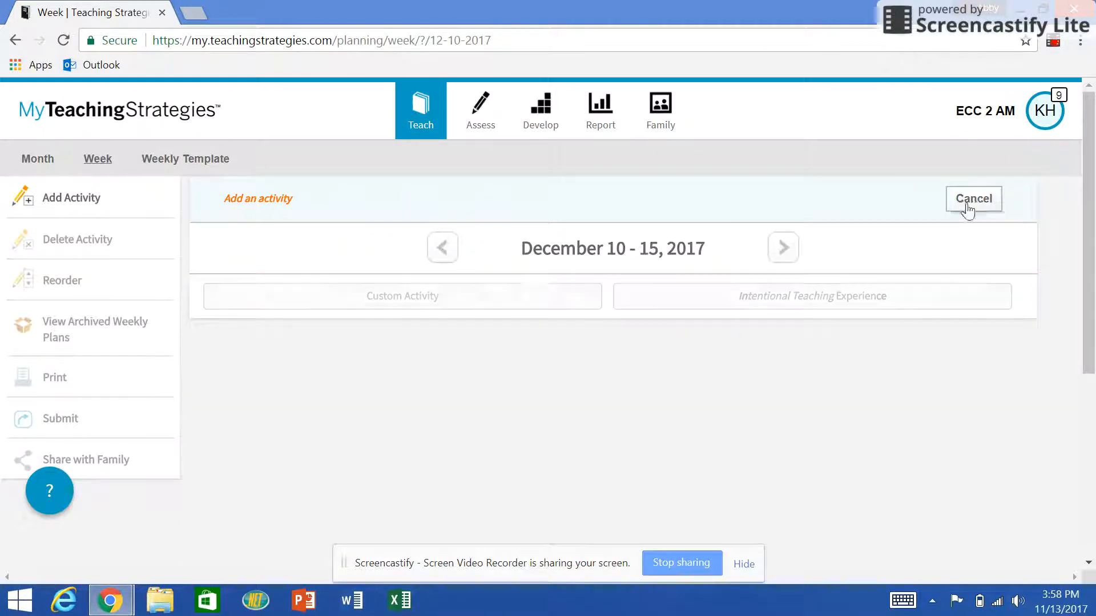
{"action": "left_click", "coordinate": [527, 299]}
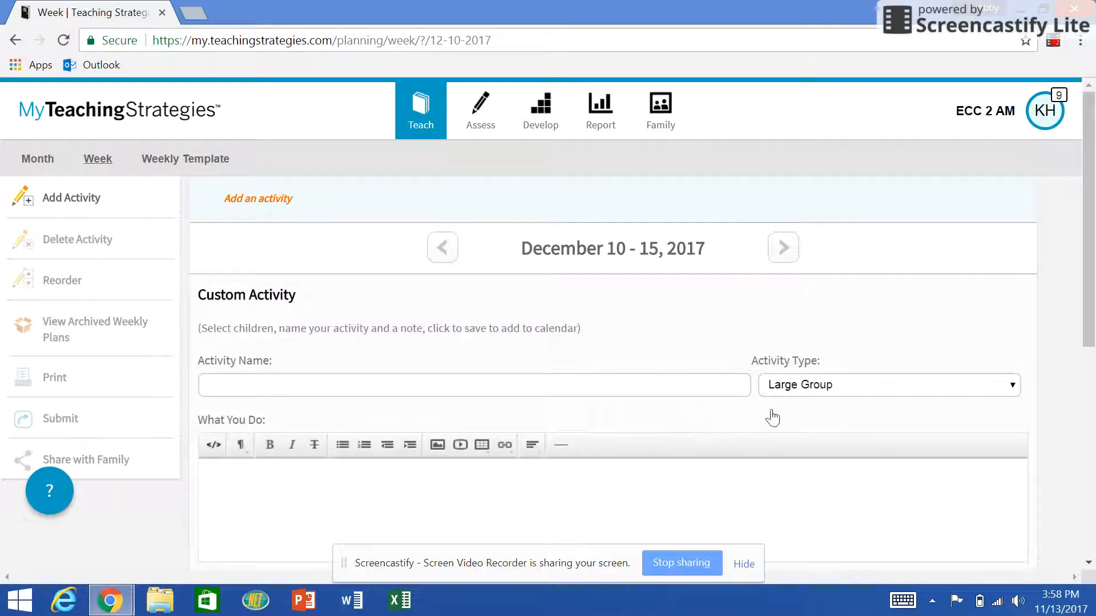
{"action": "scroll", "coordinate": [756, 399], "scroll_direction": "down", "scroll_amount": 2}
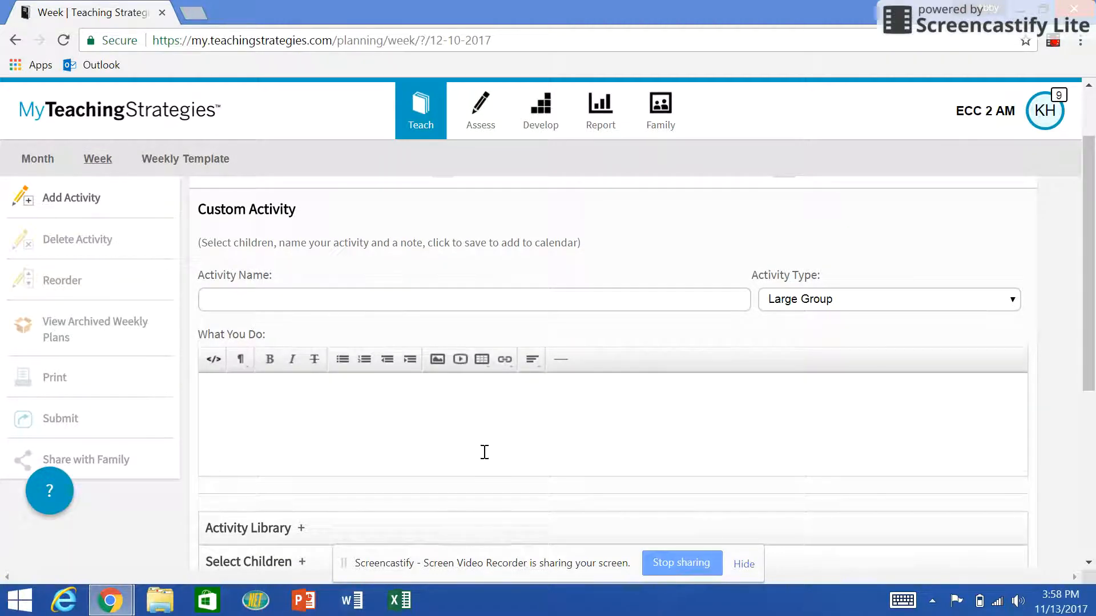
{"action": "scroll", "coordinate": [482, 451], "scroll_direction": "down", "scroll_amount": 3}
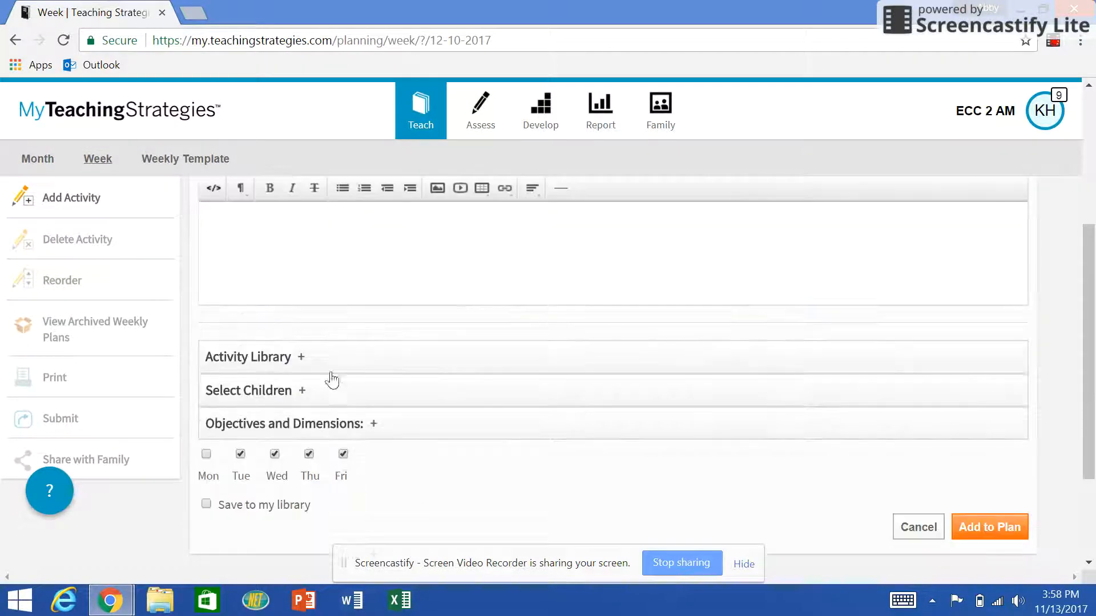
{"action": "left_click", "coordinate": [989, 526]}
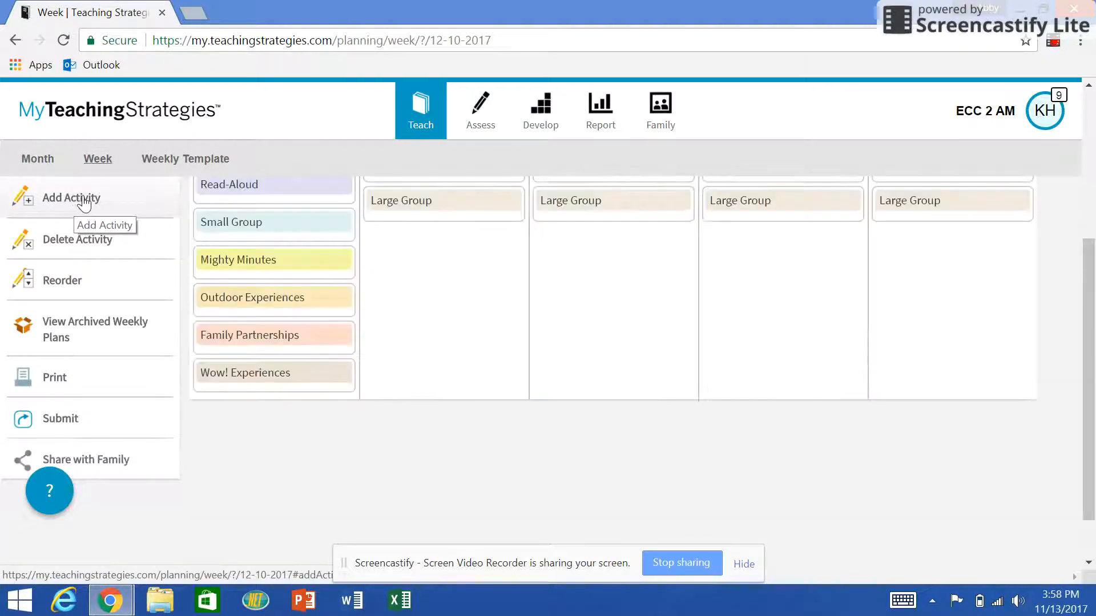
Add a blank custom activity of type Small Group to Tuesday 12 through Friday 15
{"action": "left_click", "coordinate": [84, 200]}
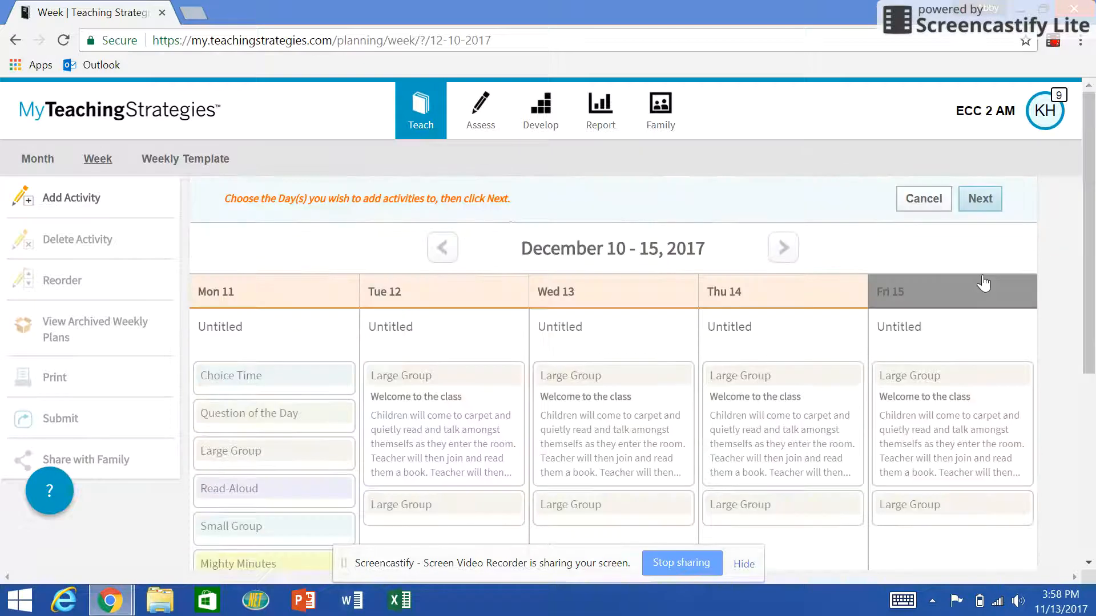
{"action": "left_click", "coordinate": [485, 301]}
{"action": "left_click", "coordinate": [589, 301]}
{"action": "left_click", "coordinate": [758, 301]}
{"action": "left_click", "coordinate": [913, 300]}
{"action": "left_click", "coordinate": [980, 200]}
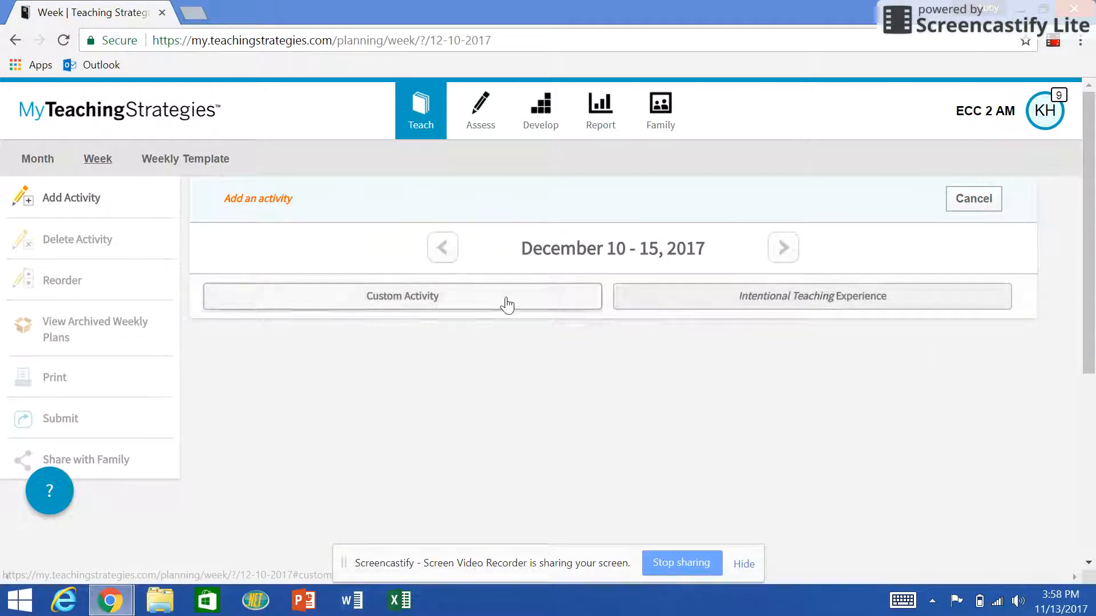
{"action": "left_click", "coordinate": [504, 303]}
{"action": "left_click", "coordinate": [876, 386]}
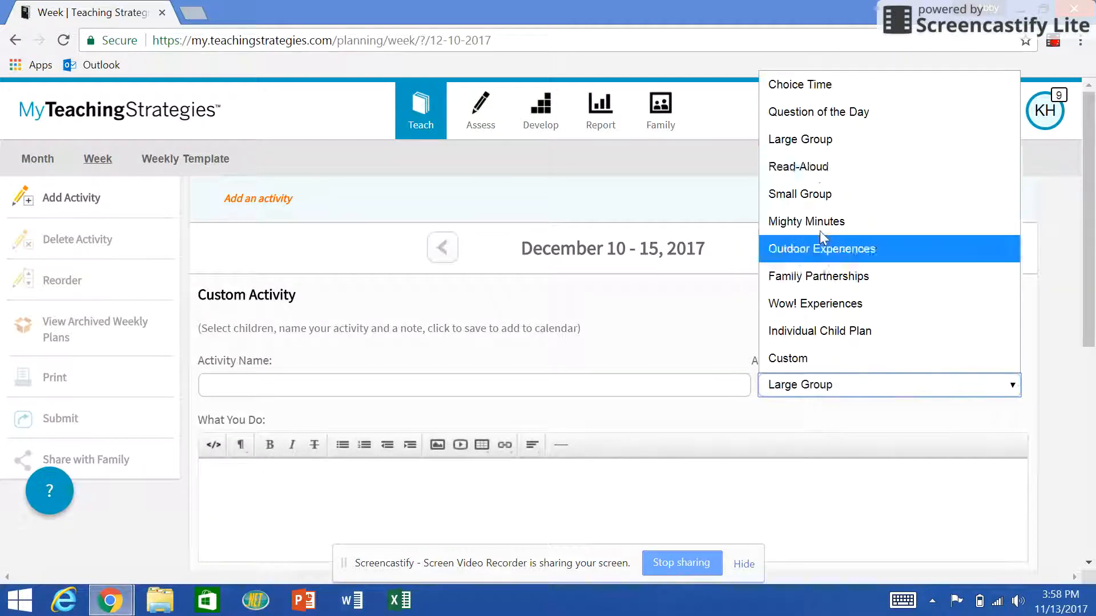
{"action": "left_click", "coordinate": [817, 195]}
{"action": "scroll", "coordinate": [814, 217], "scroll_direction": "down", "scroll_amount": 6}
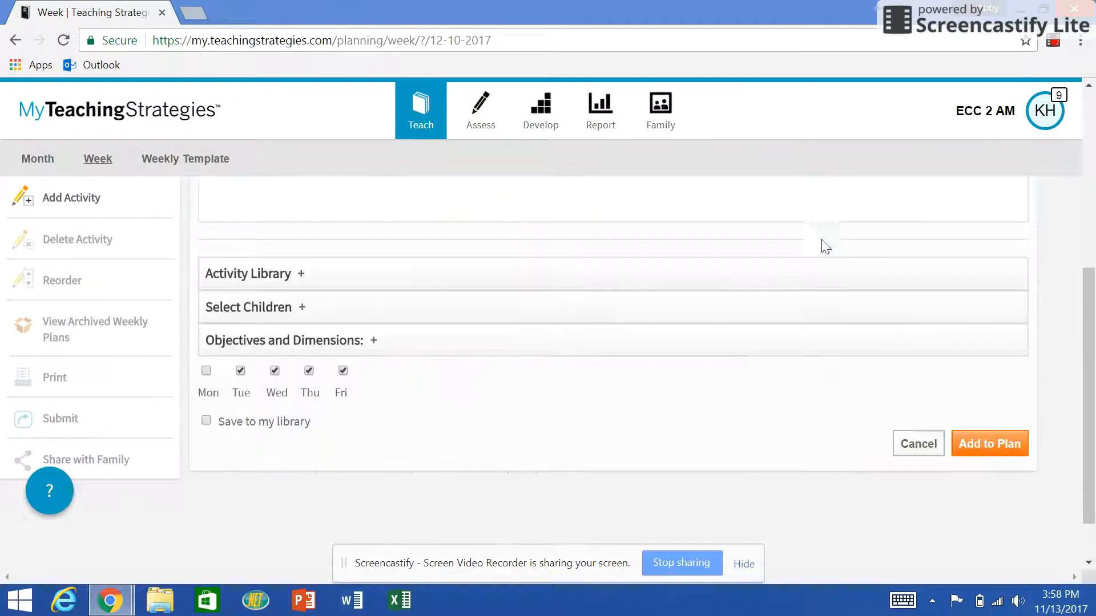
{"action": "left_click", "coordinate": [988, 448]}
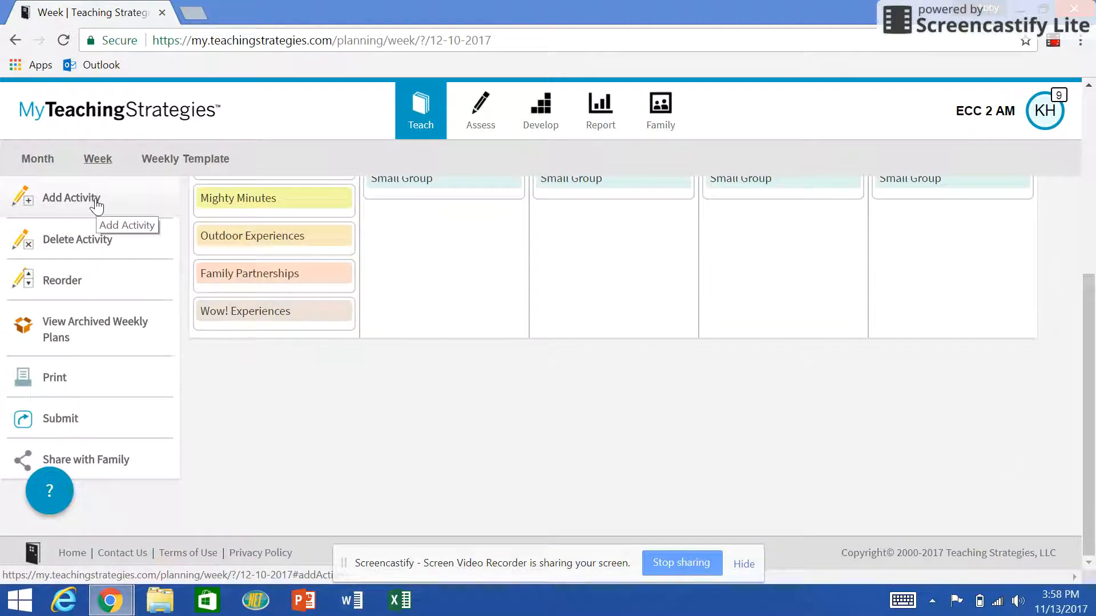
Add a second blank Small Group custom activity to Tuesday 12 through Friday 15
{"action": "left_click", "coordinate": [71, 198]}
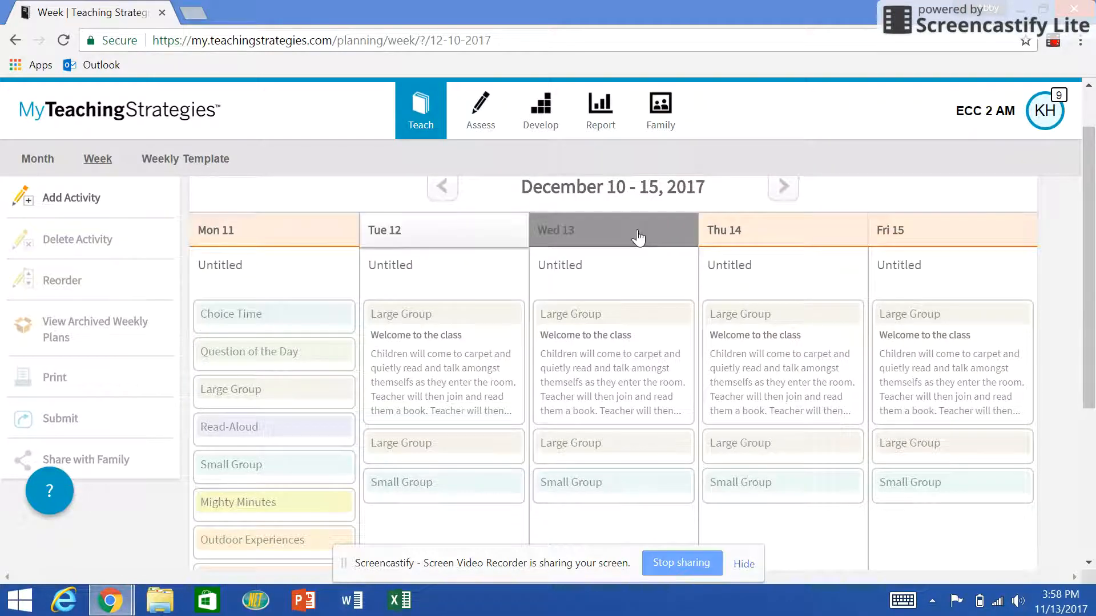
{"action": "left_click", "coordinate": [917, 240]}
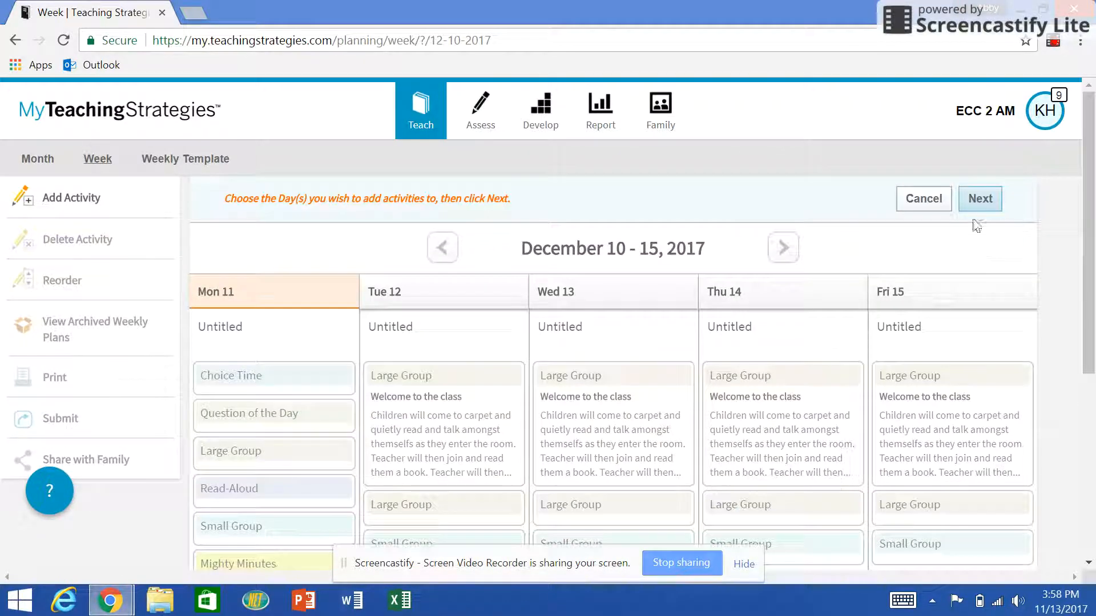
{"action": "left_click", "coordinate": [978, 201]}
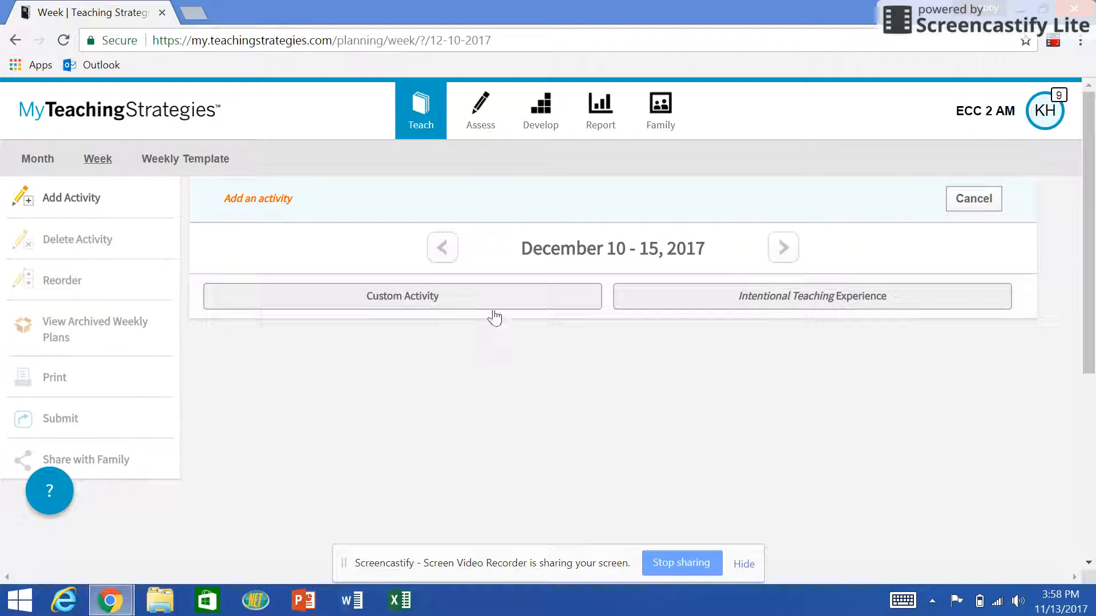
{"action": "left_click", "coordinate": [491, 302]}
{"action": "scroll", "coordinate": [929, 382], "scroll_direction": "down", "scroll_amount": 5}
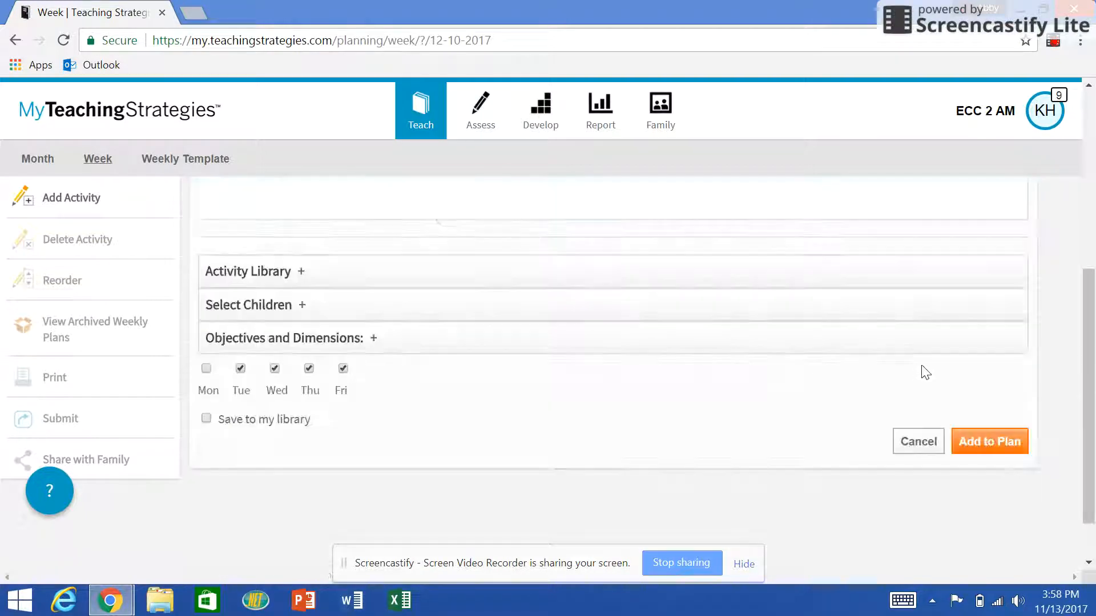
{"action": "left_click", "coordinate": [978, 448]}
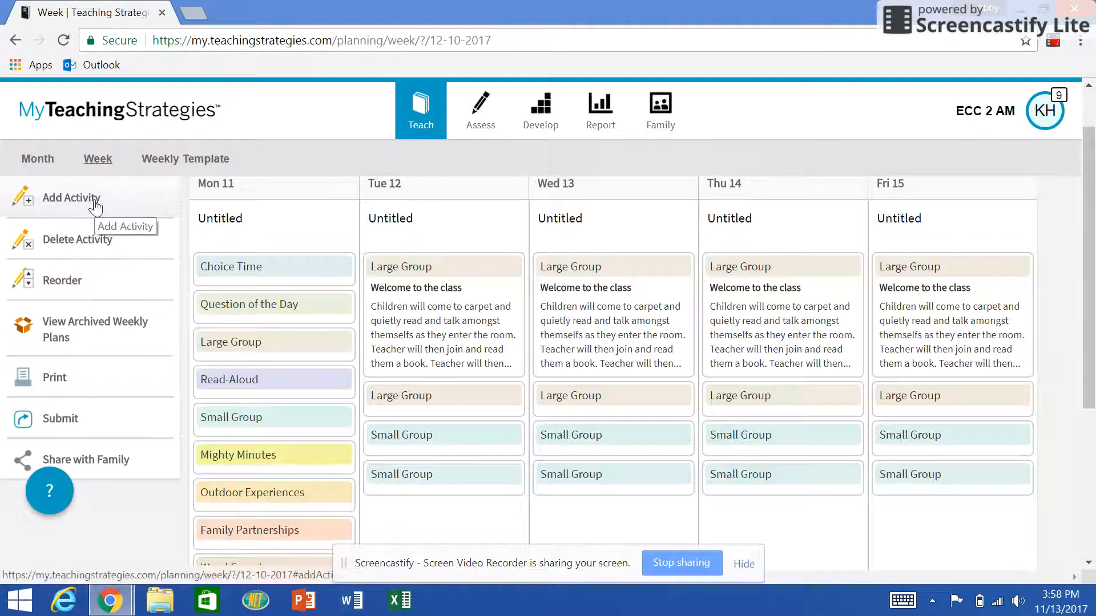
Add a third blank Small Group custom activity to Tuesday 12 through Friday 15
{"action": "left_click", "coordinate": [95, 202]}
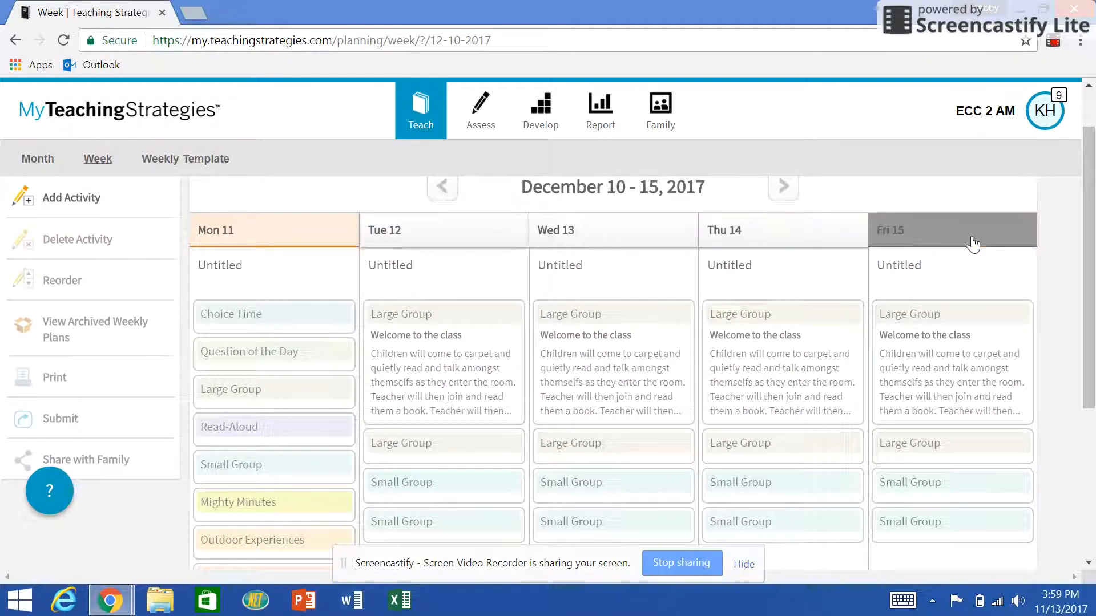
{"action": "left_click", "coordinate": [981, 216]}
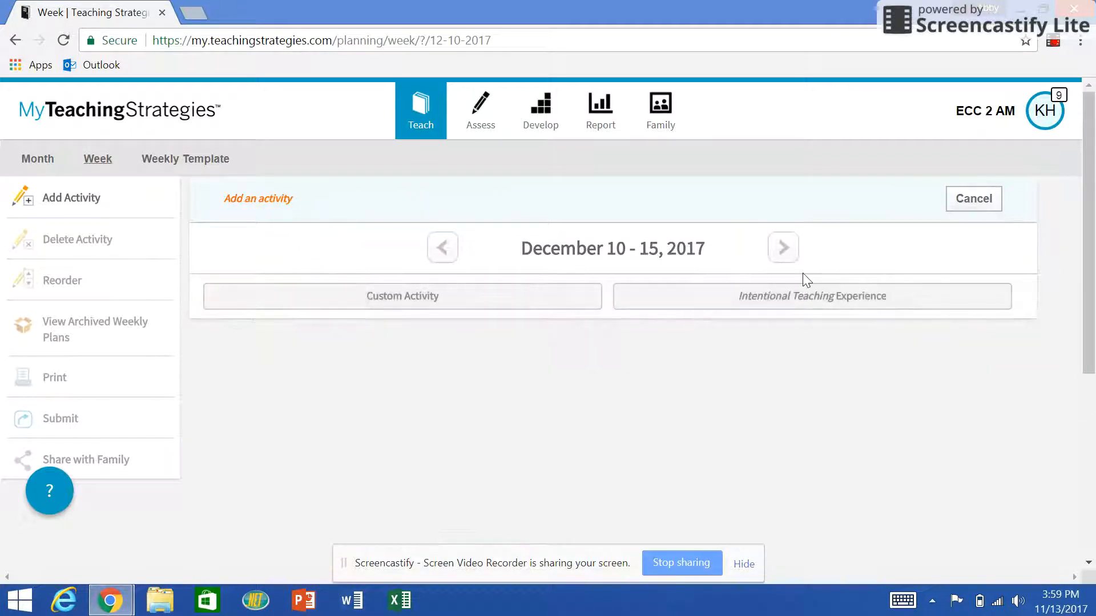
{"action": "left_click", "coordinate": [577, 309]}
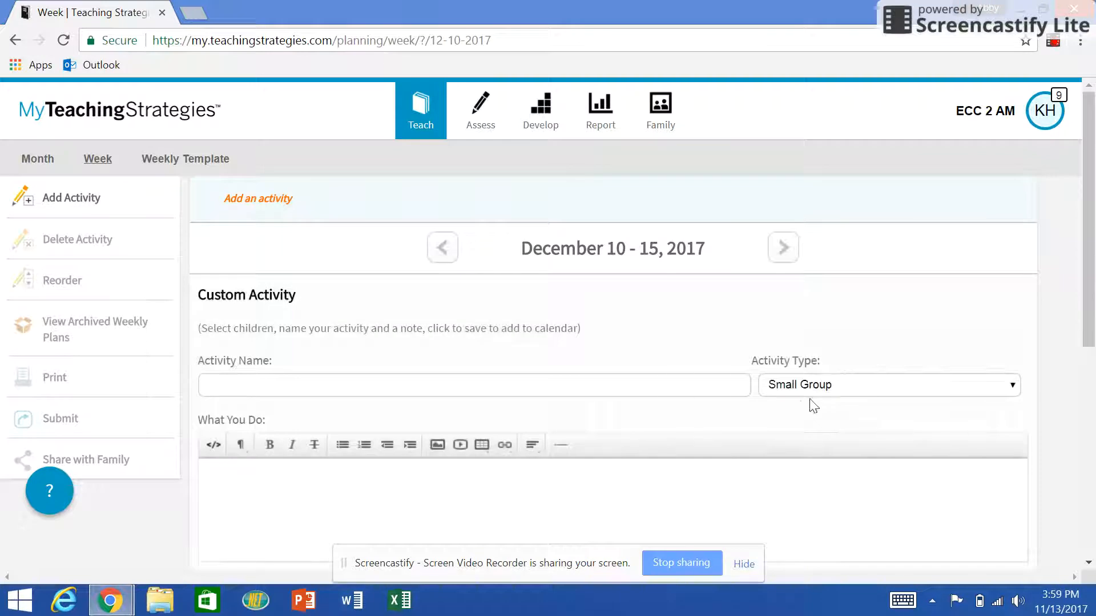
{"action": "scroll", "coordinate": [850, 384], "scroll_direction": "down", "scroll_amount": 7}
{"action": "left_click", "coordinate": [984, 443]}
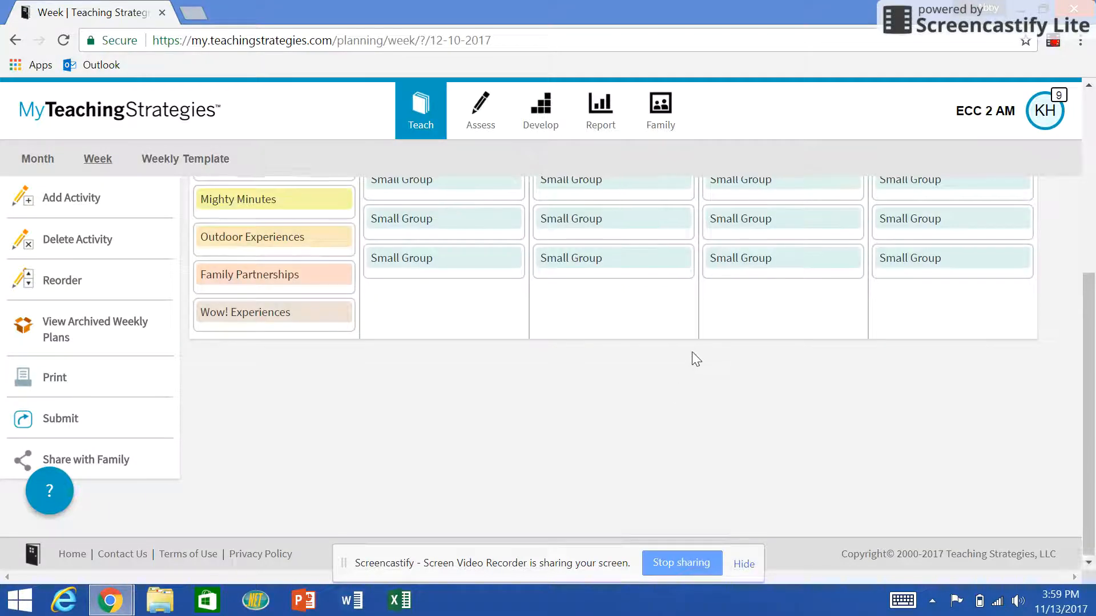
Name Tuesday's blank Large Group activity "CIRCLE", enter "dog" as what you do, and save it
{"action": "scroll", "coordinate": [692, 352], "scroll_direction": "up", "scroll_amount": 4}
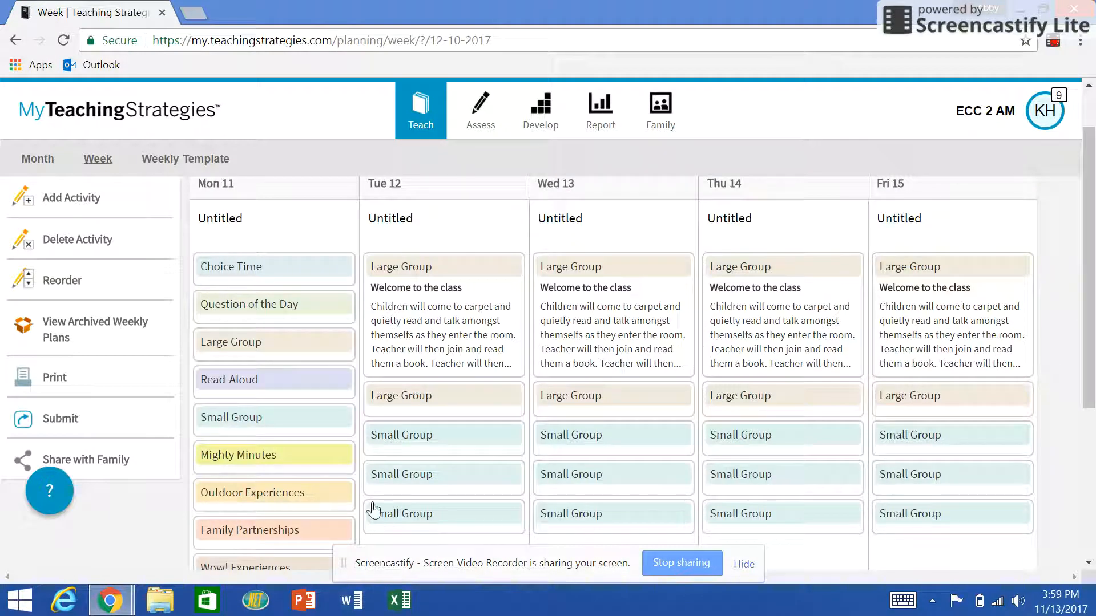
{"action": "scroll", "coordinate": [310, 431], "scroll_direction": "down", "scroll_amount": 5}
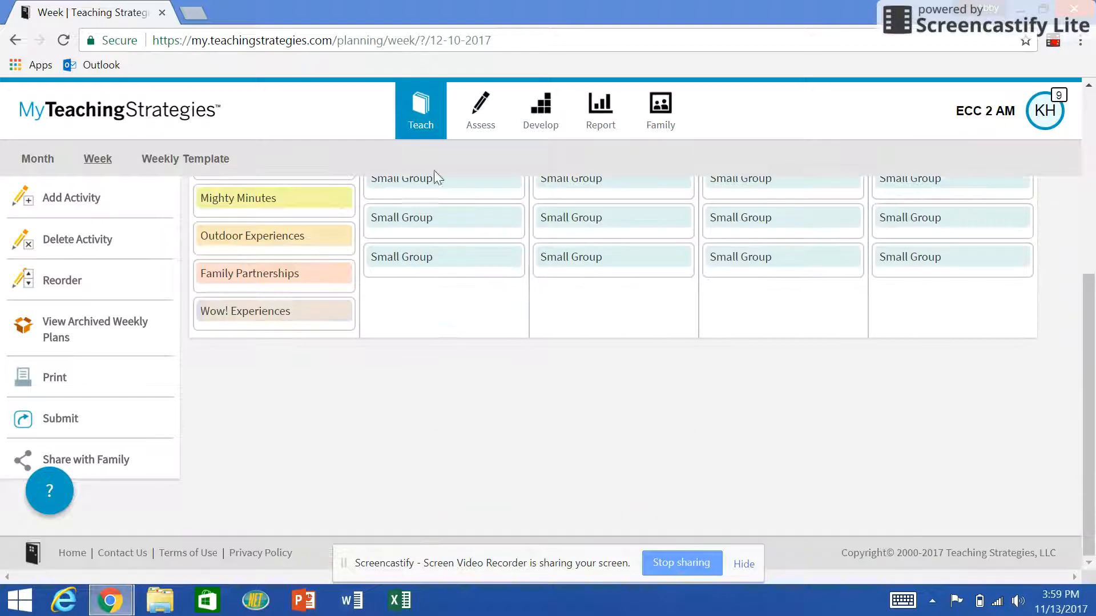
{"action": "scroll", "coordinate": [458, 361], "scroll_direction": "up", "scroll_amount": 3}
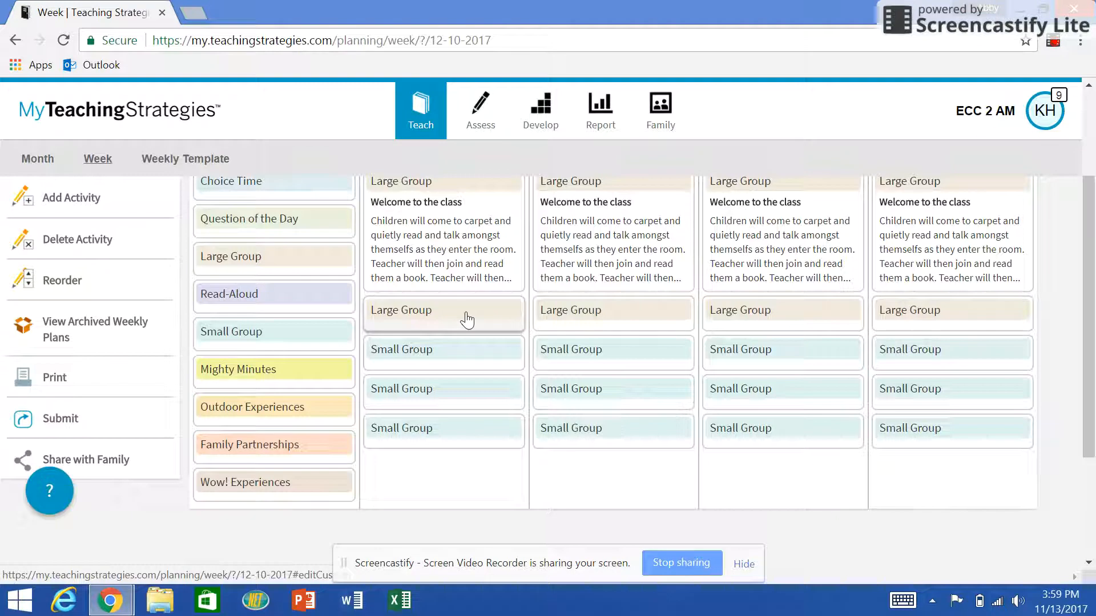
{"action": "left_click", "coordinate": [467, 319]}
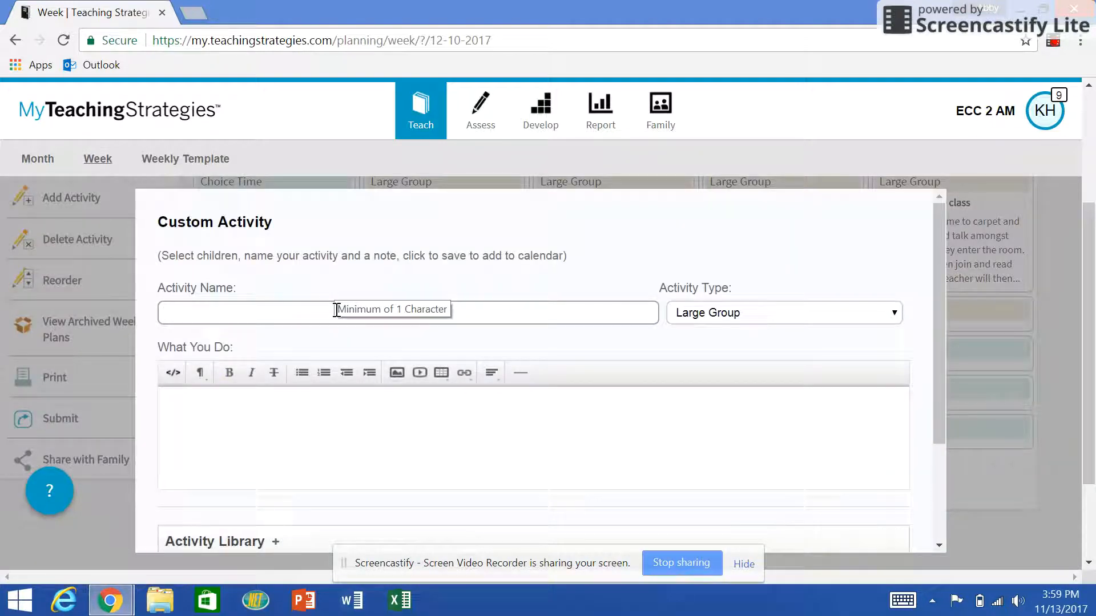
{"action": "type", "text": "CIRCLE"}
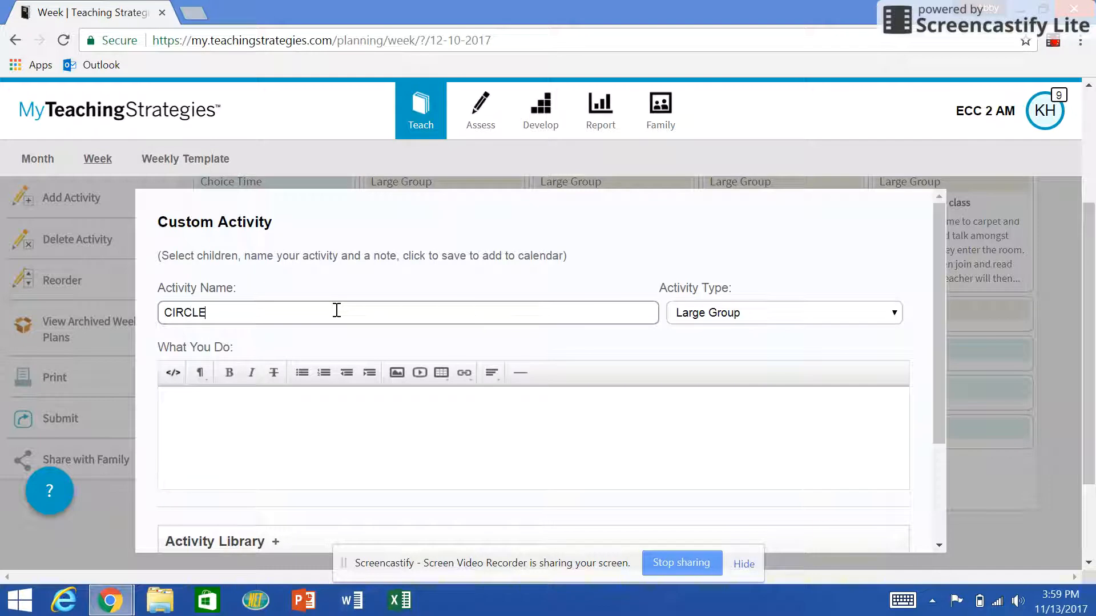
{"action": "left_click", "coordinate": [287, 440]}
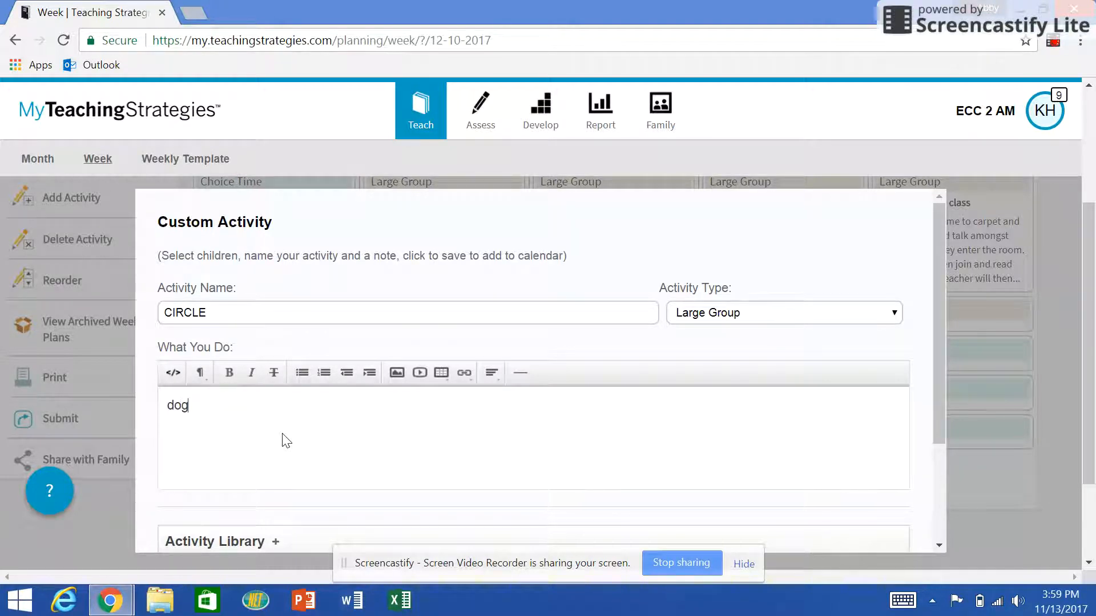
{"action": "scroll", "coordinate": [632, 422], "scroll_direction": "down", "scroll_amount": 3}
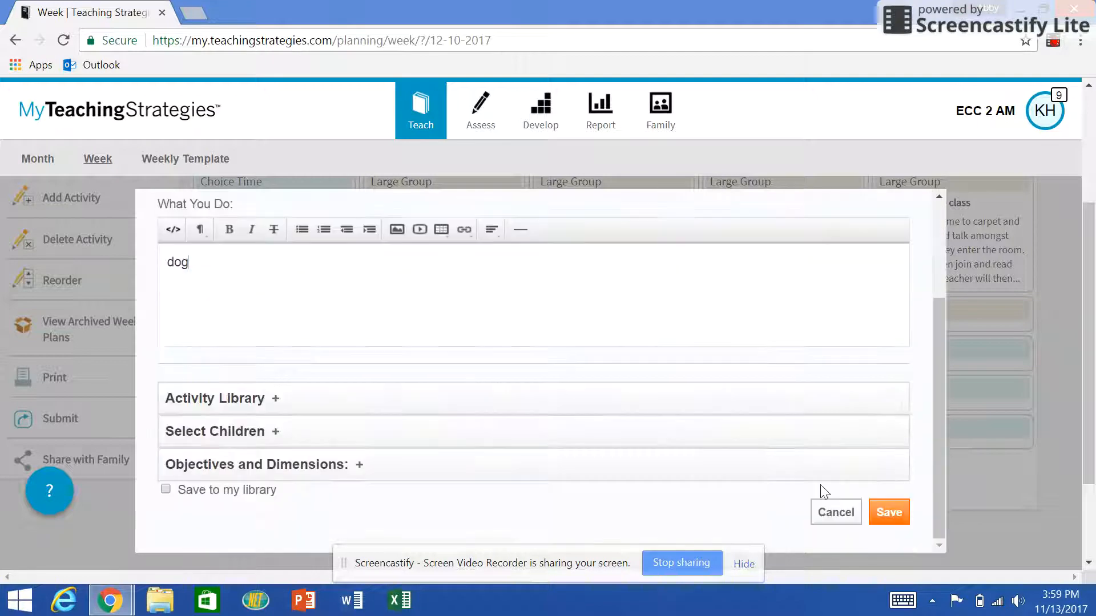
{"action": "left_click", "coordinate": [889, 517]}
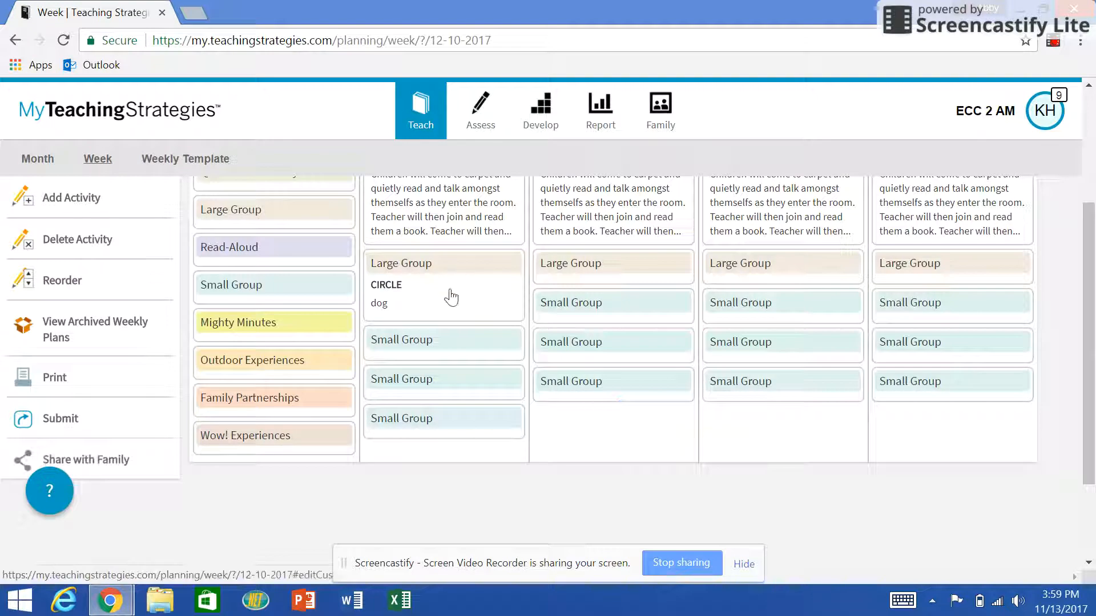
Name Wednesday's second blank Small Group activity "aaerwge", enter "bdbrtn" as what you do, and save it
{"action": "left_click", "coordinate": [594, 351]}
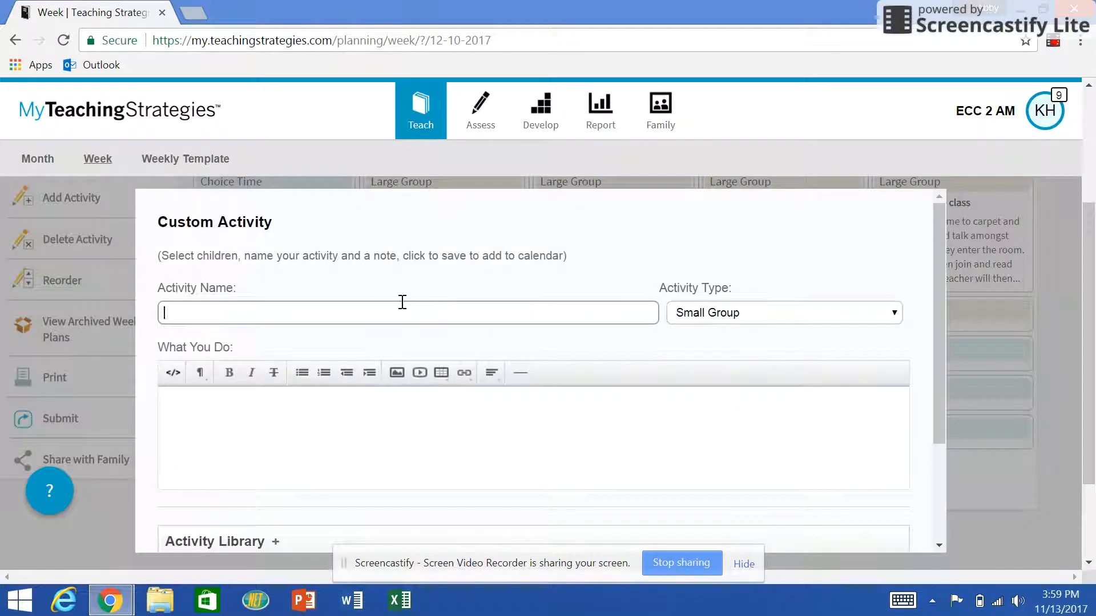
{"action": "type", "text": "aaerwge"}
{"action": "left_click", "coordinate": [367, 433]}
{"action": "type", "text": "bdbrtn"}
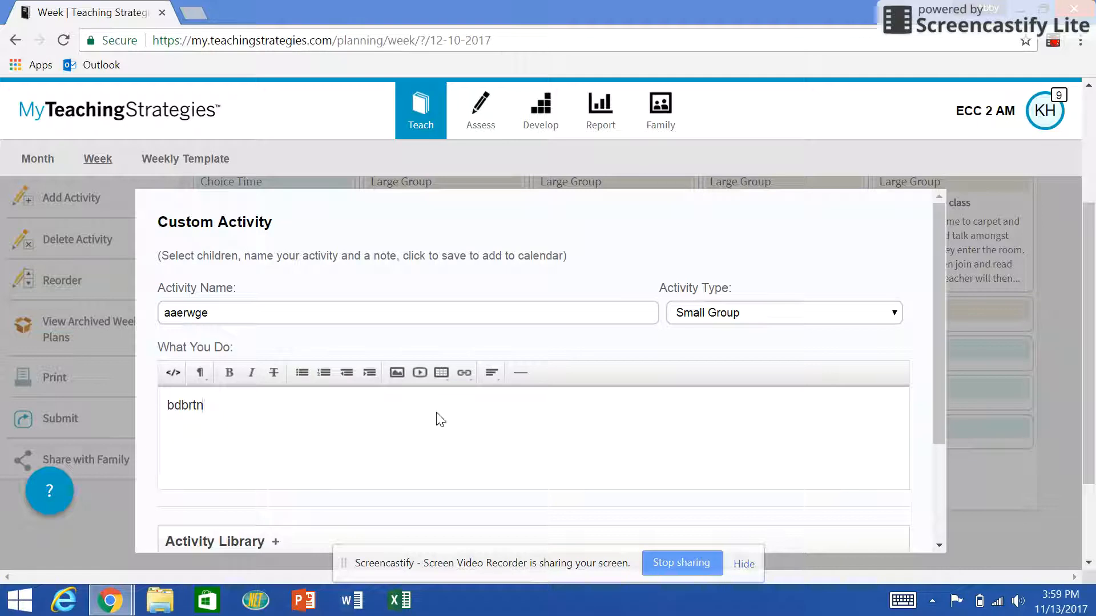
{"action": "scroll", "coordinate": [301, 433], "scroll_direction": "down", "scroll_amount": 3}
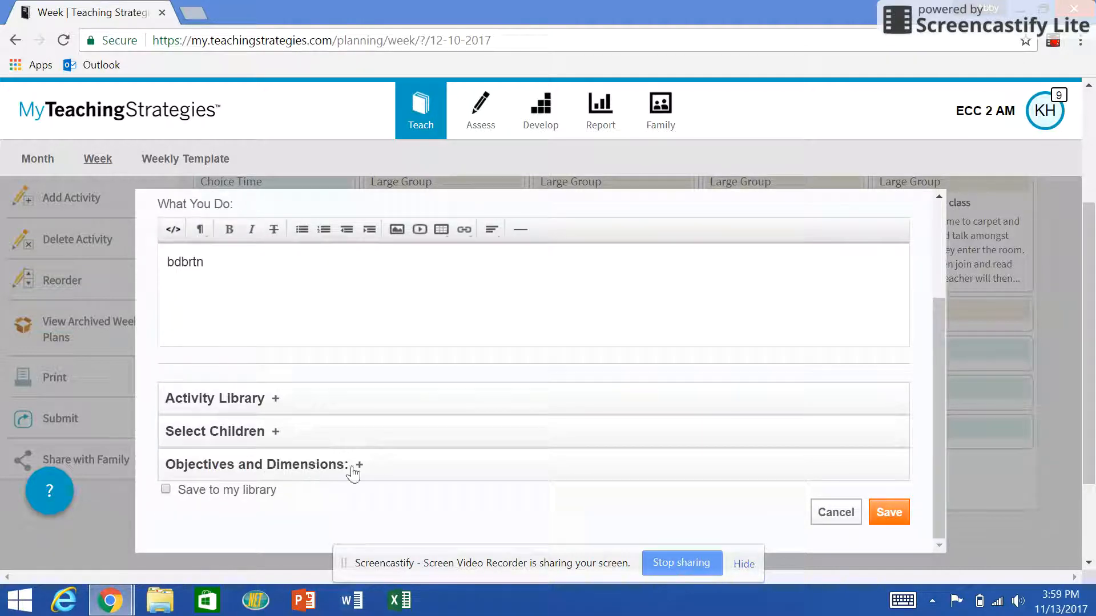
{"action": "left_click", "coordinate": [899, 516]}
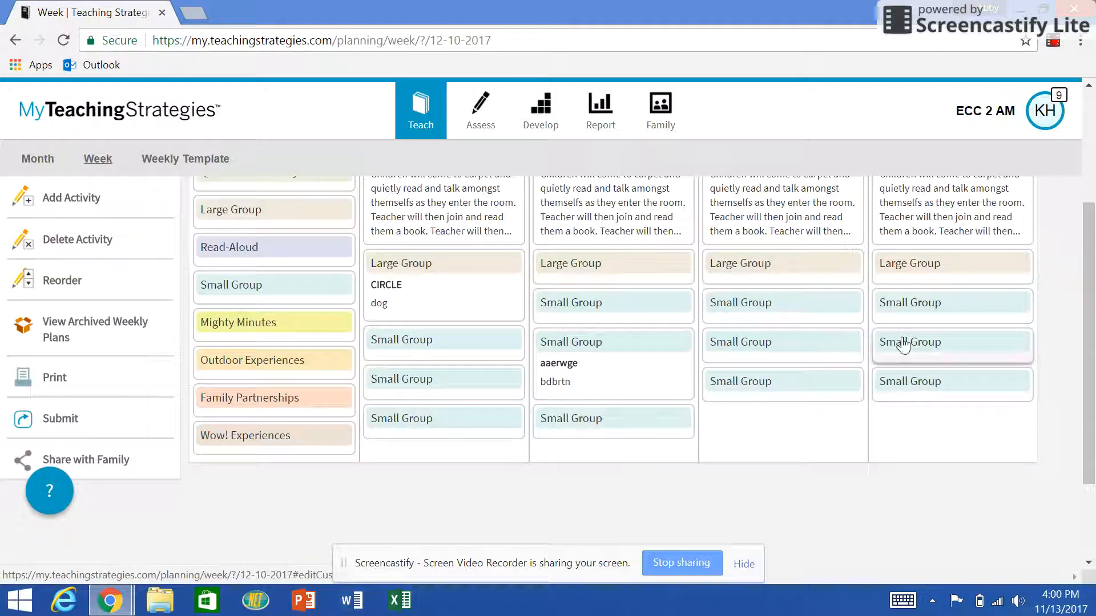
Look at the forms of blank Large and Small Group activities on Friday, Thursday and Wednesday, cancelling each without changes
{"action": "left_click", "coordinate": [903, 345]}
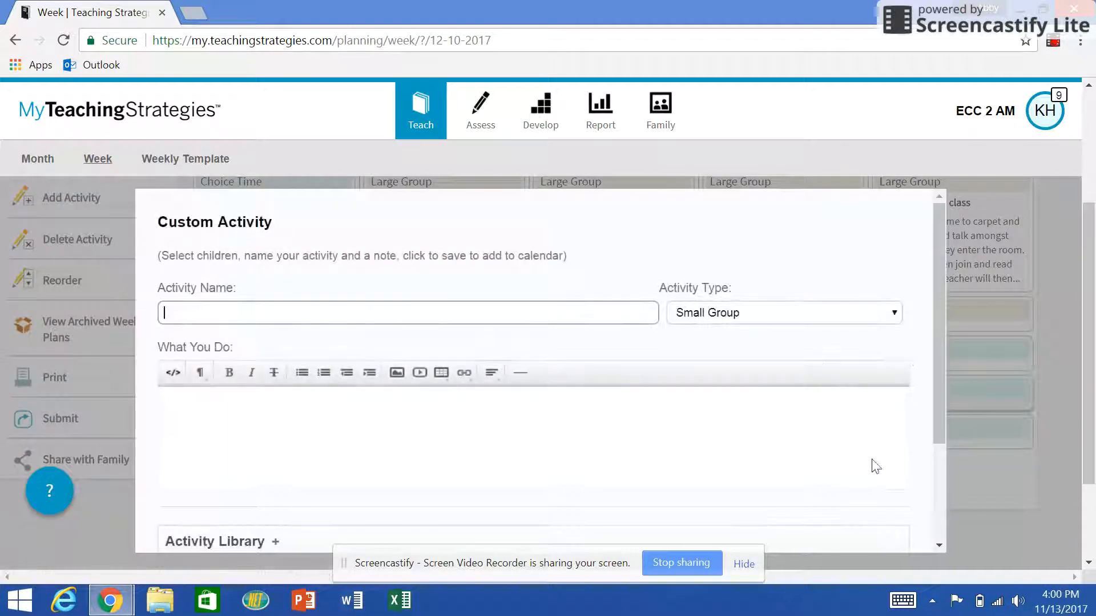
{"action": "scroll", "coordinate": [827, 488], "scroll_direction": "down", "scroll_amount": 2}
{"action": "left_click", "coordinate": [836, 529]}
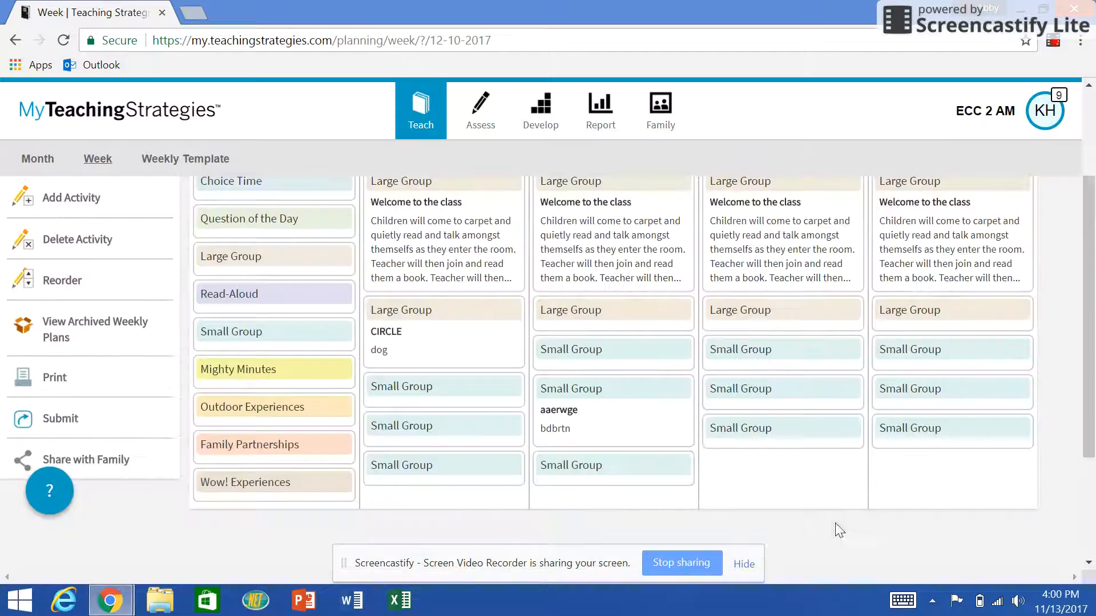
{"action": "left_click", "coordinate": [762, 317]}
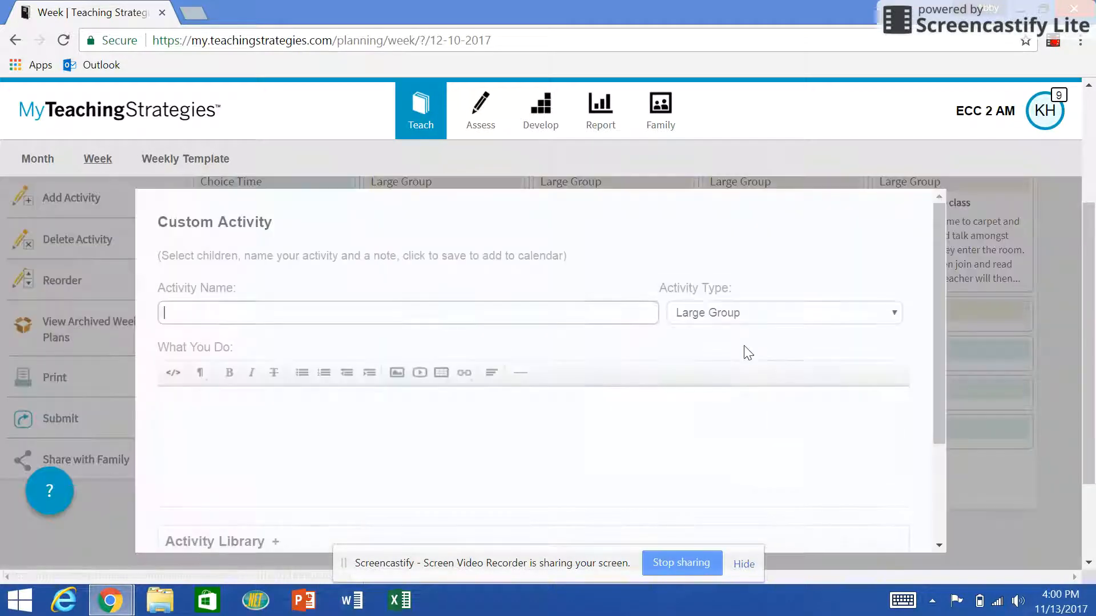
{"action": "scroll", "coordinate": [737, 394], "scroll_direction": "down", "scroll_amount": 3}
{"action": "left_click", "coordinate": [835, 511]}
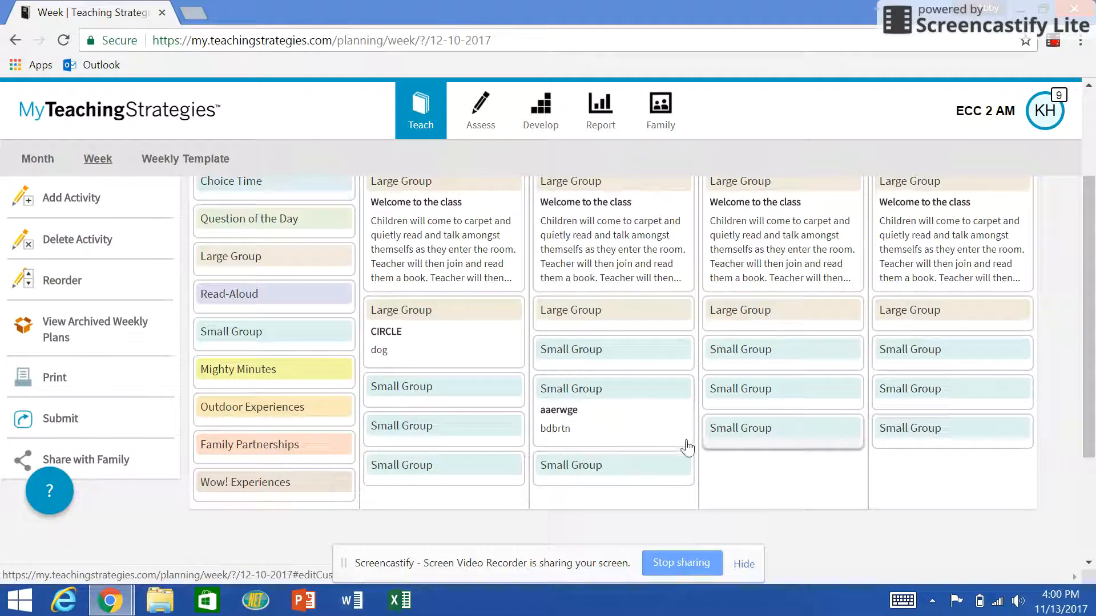
{"action": "left_click", "coordinate": [790, 438]}
{"action": "scroll", "coordinate": [803, 430], "scroll_direction": "down", "scroll_amount": 3}
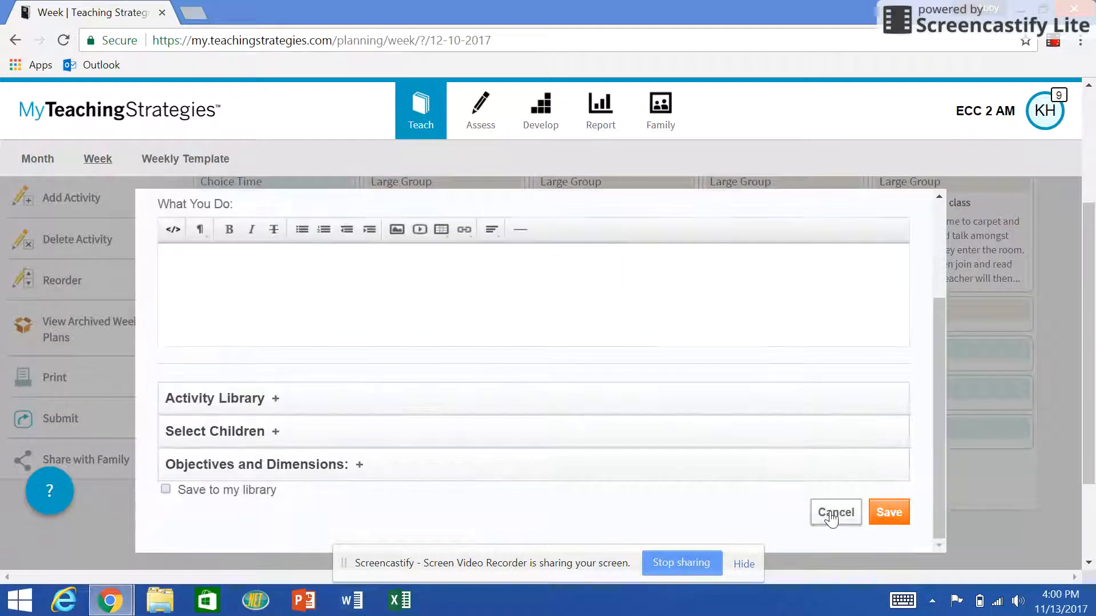
{"action": "left_click", "coordinate": [834, 511]}
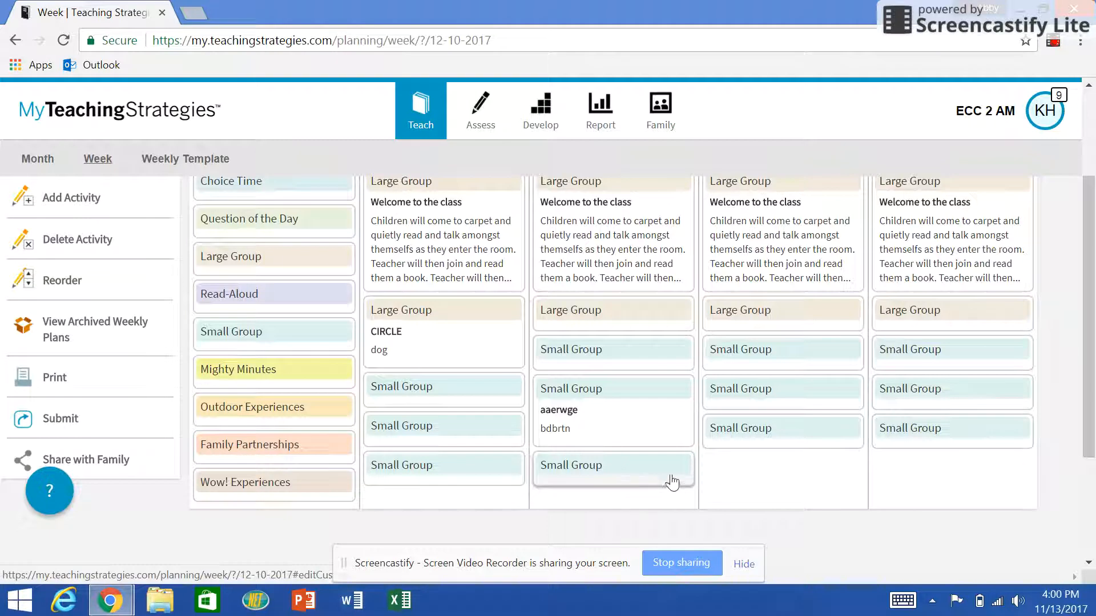
{"action": "left_click", "coordinate": [597, 461]}
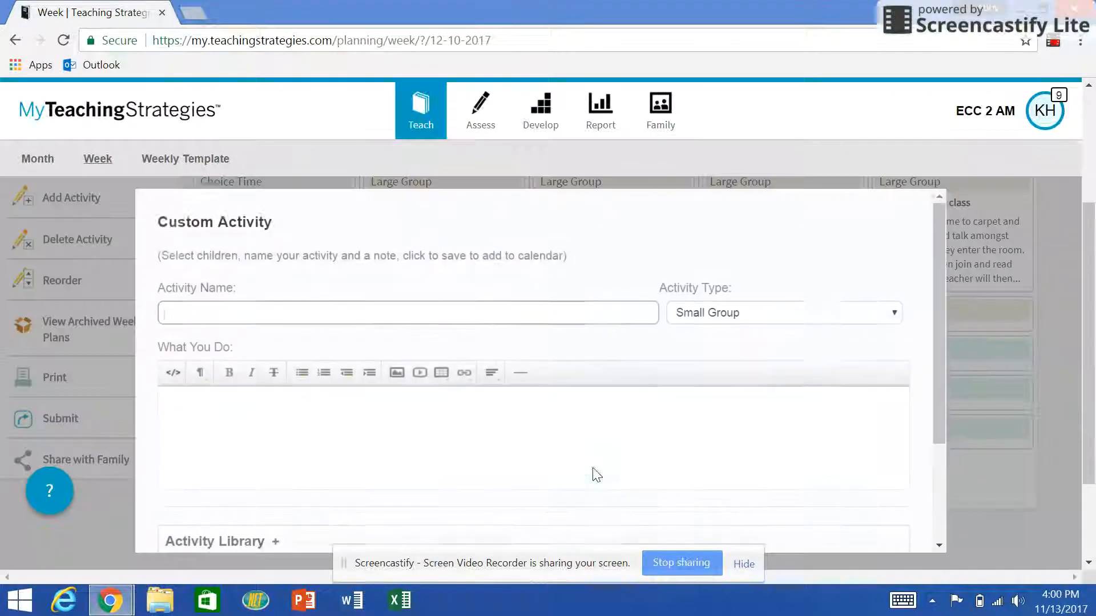
{"action": "scroll", "coordinate": [628, 464], "scroll_direction": "down", "scroll_amount": 3}
{"action": "left_click", "coordinate": [836, 512]}
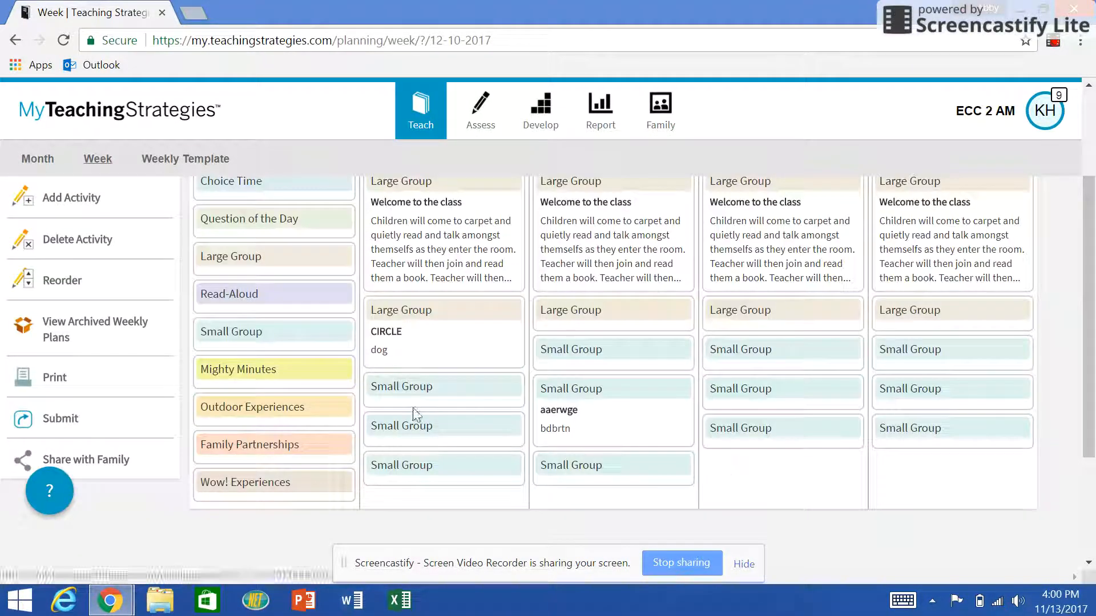
Open Tuesday's first blank Small Group activity and try to save it without a name
{"action": "left_click", "coordinate": [711, 415]}
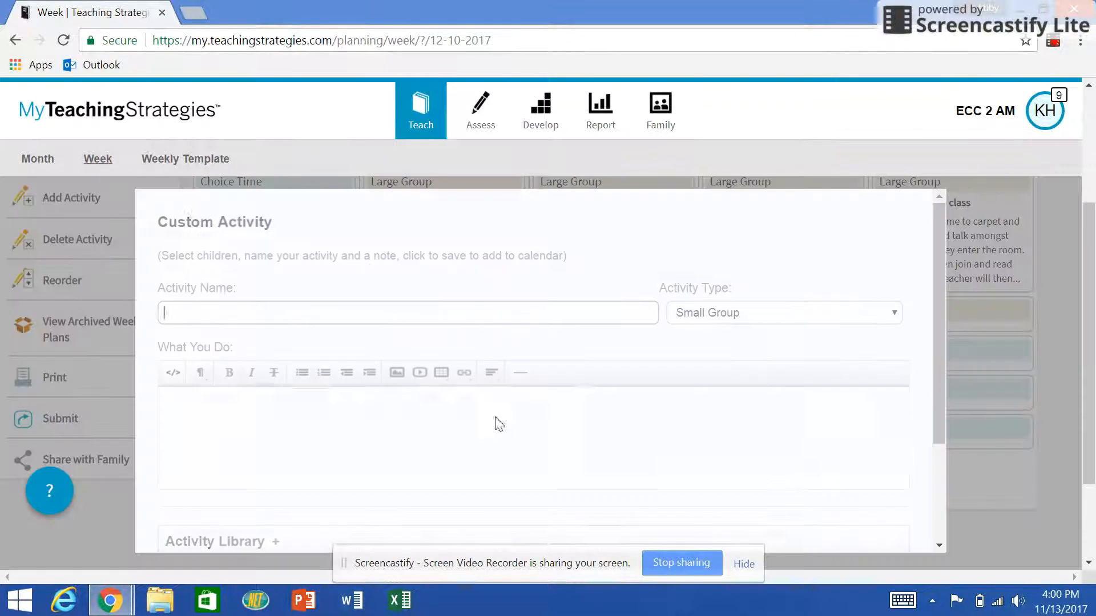
{"action": "scroll", "coordinate": [893, 434], "scroll_direction": "down", "scroll_amount": 3}
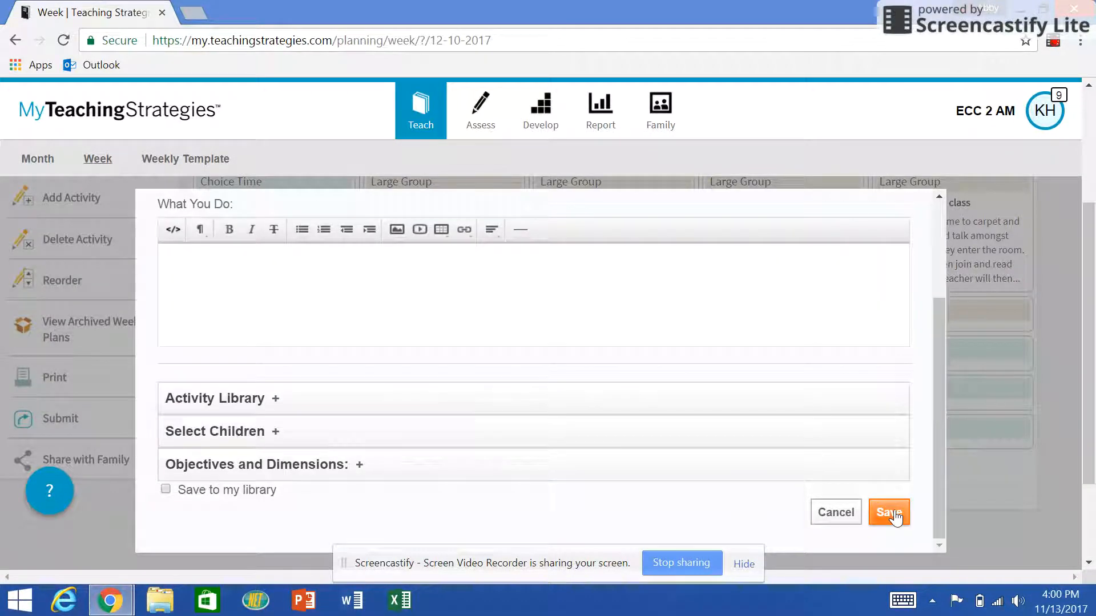
{"action": "left_click", "coordinate": [890, 514]}
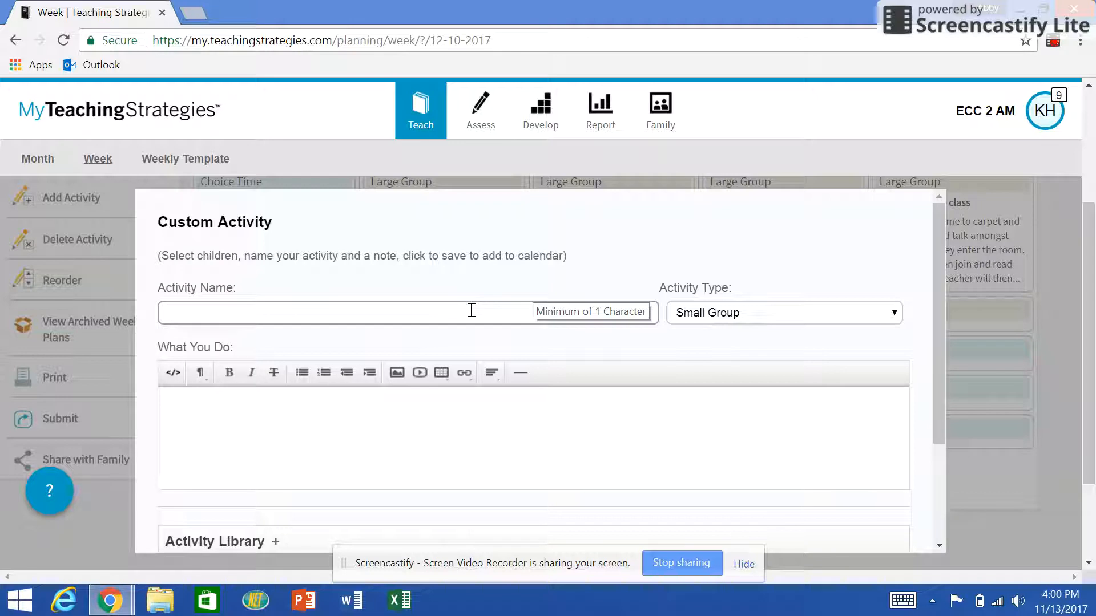
Name the Small Group activity "blocks", enter "sadffaw" as what you do, and save it
{"action": "type", "text": "blocks"}
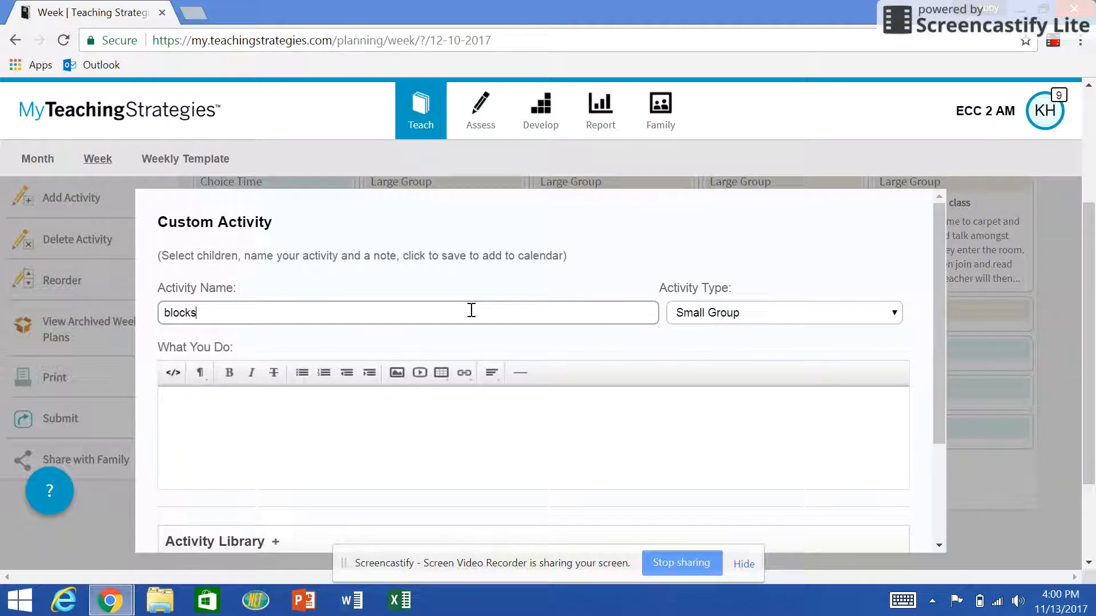
{"action": "left_click", "coordinate": [311, 416]}
{"action": "type", "text": "sadff"}
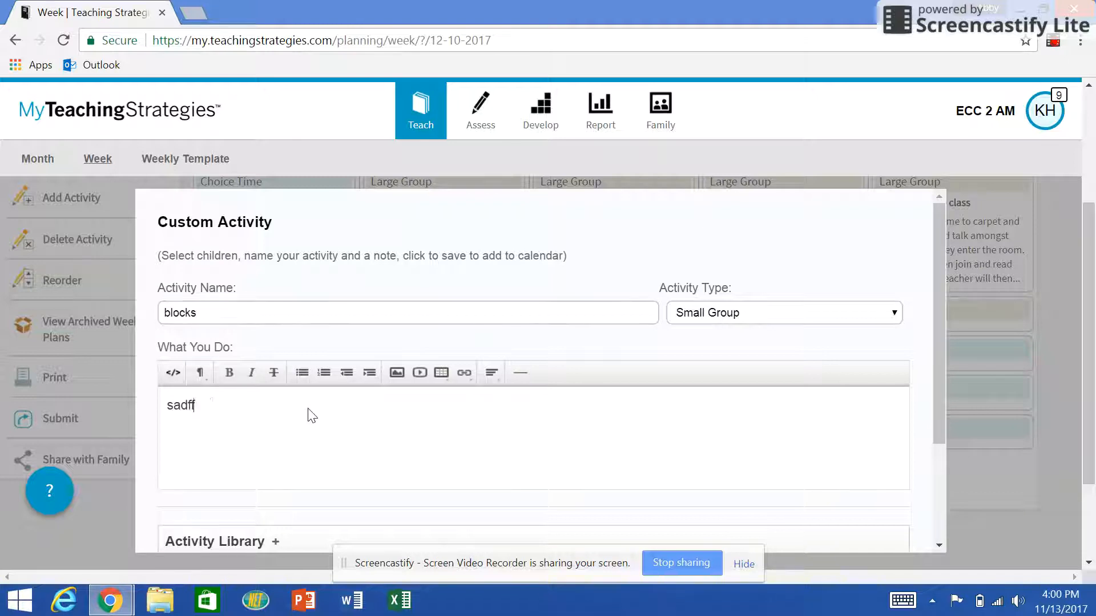
{"action": "scroll", "coordinate": [384, 435], "scroll_direction": "down", "scroll_amount": 3}
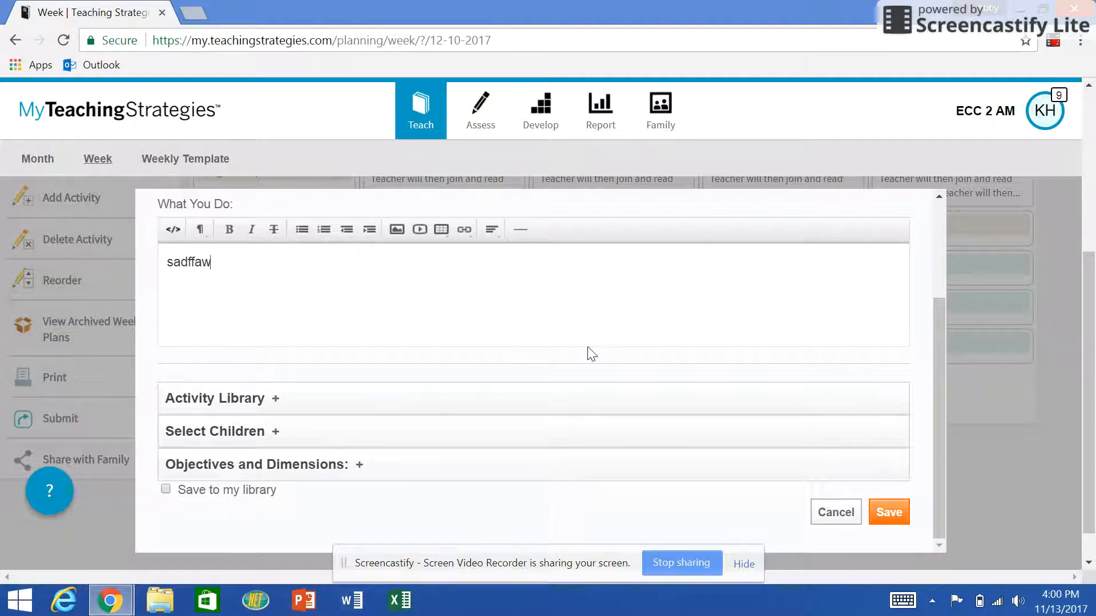
{"action": "scroll", "coordinate": [592, 354], "scroll_direction": "up", "scroll_amount": 3}
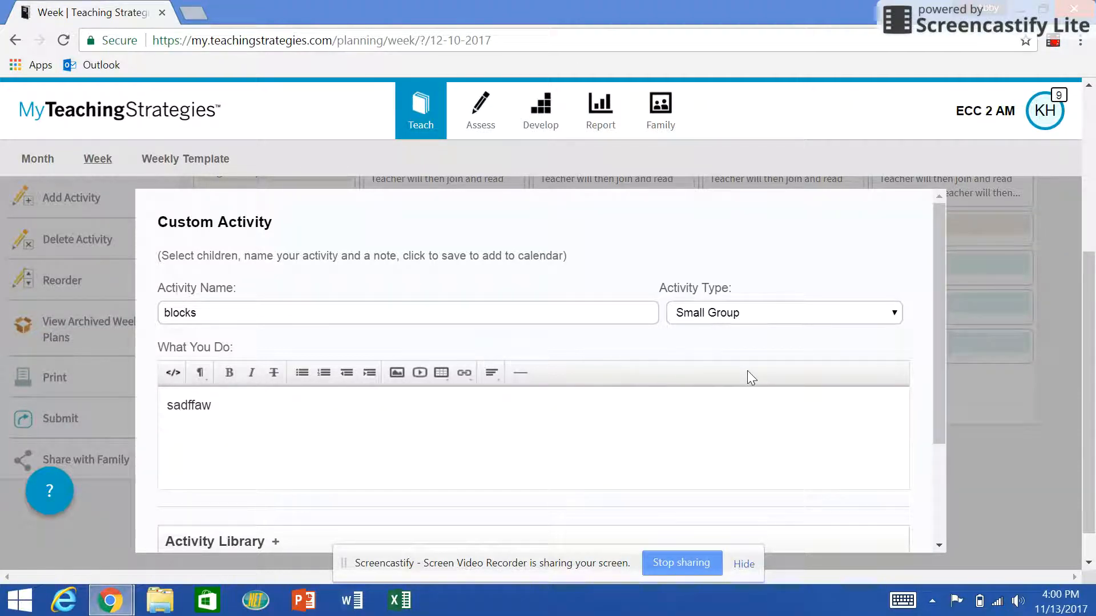
{"action": "scroll", "coordinate": [741, 359], "scroll_direction": "down", "scroll_amount": 2}
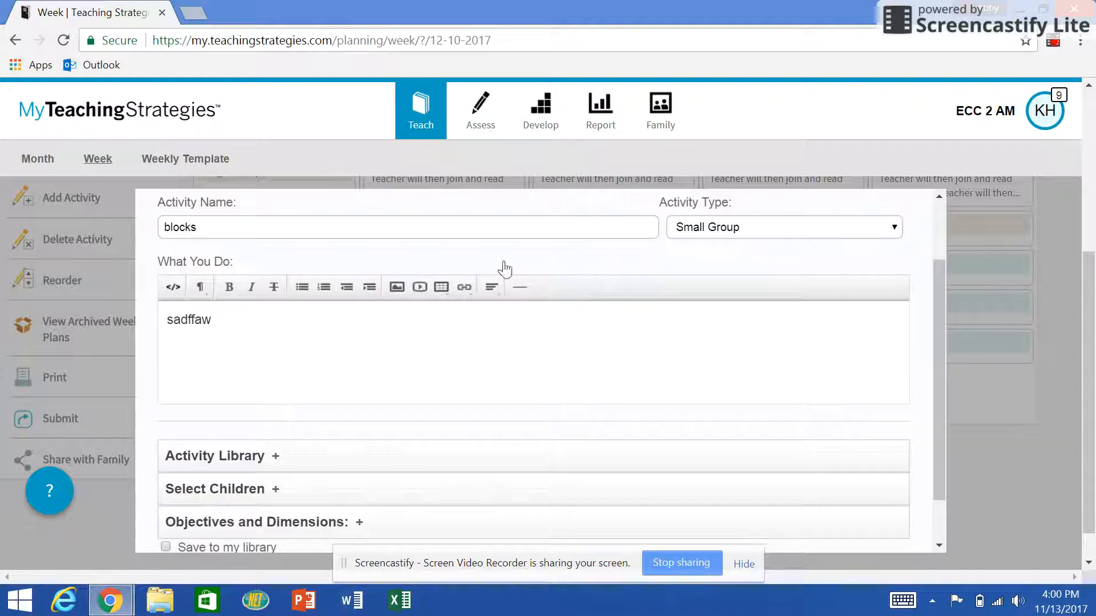
{"action": "scroll", "coordinate": [714, 378], "scroll_direction": "down", "scroll_amount": 1}
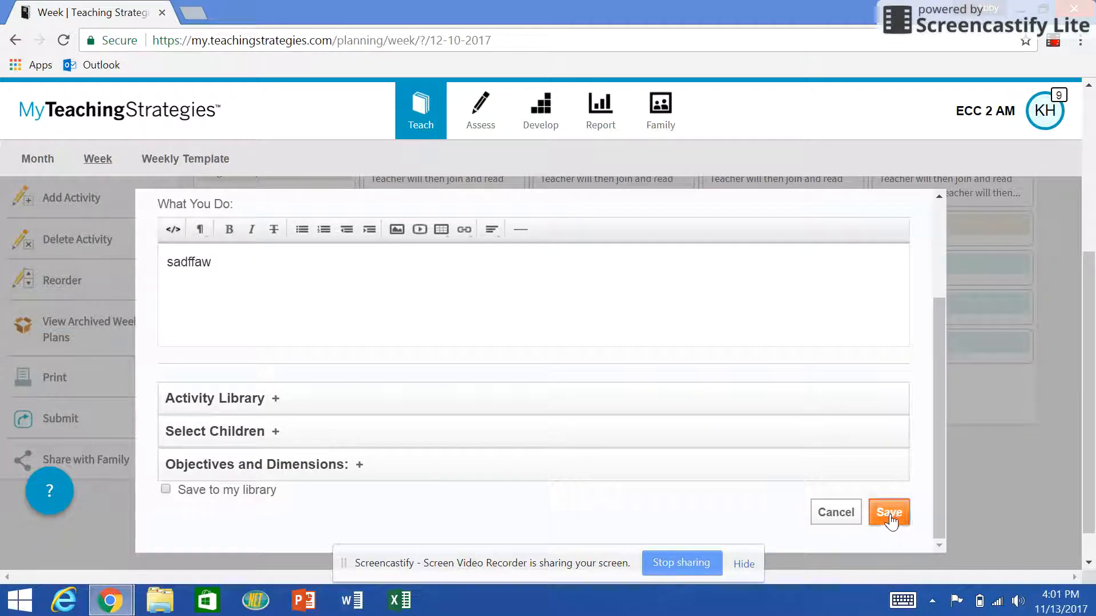
{"action": "left_click", "coordinate": [888, 517]}
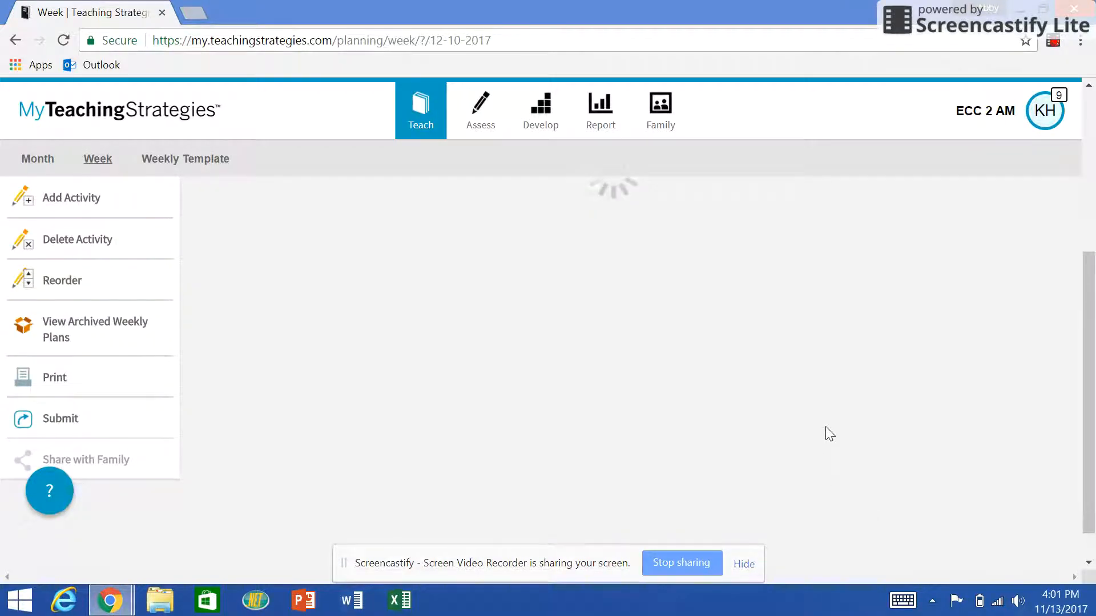
Review the weekly plan, then open another blank activity to view its library, children and objectives sections
{"action": "scroll", "coordinate": [805, 341], "scroll_direction": "up", "scroll_amount": 3}
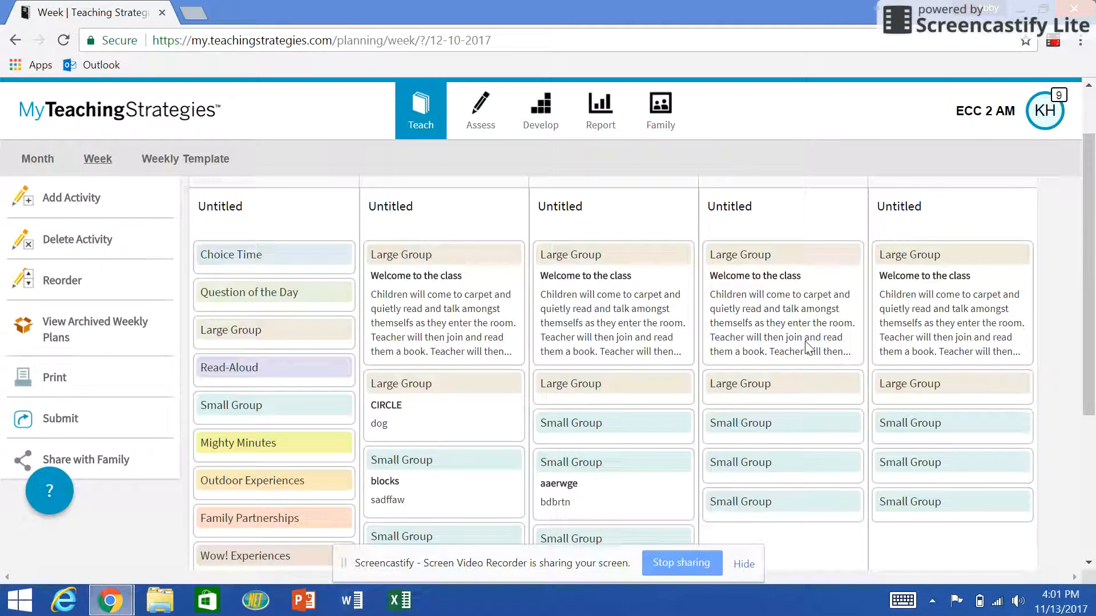
{"action": "scroll", "coordinate": [806, 341], "scroll_direction": "down", "scroll_amount": 2}
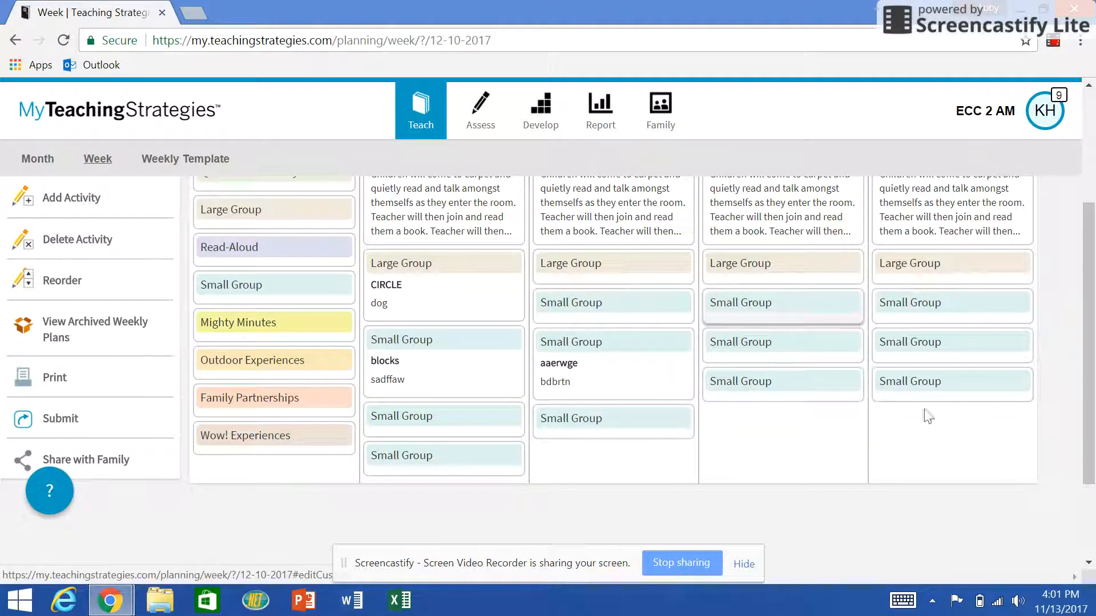
{"action": "left_click", "coordinate": [839, 421]}
{"action": "scroll", "coordinate": [486, 458], "scroll_direction": "down", "scroll_amount": 3}
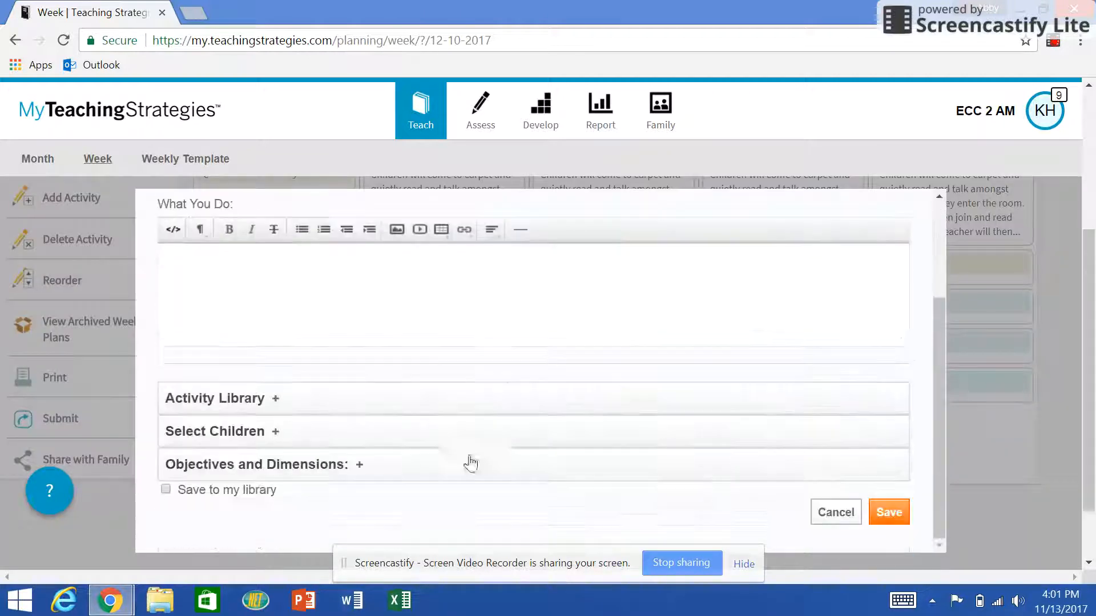